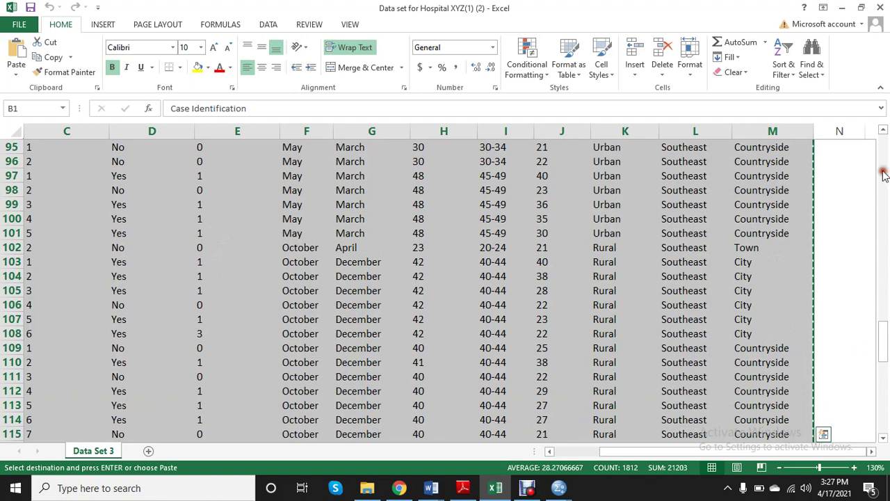
# - Switch from the Excel data to the SPSS.sav dataset in SPSS Statistics and display its case records
pyautogui.moveTo(883, 334); pyautogui.dragTo(885, 147)
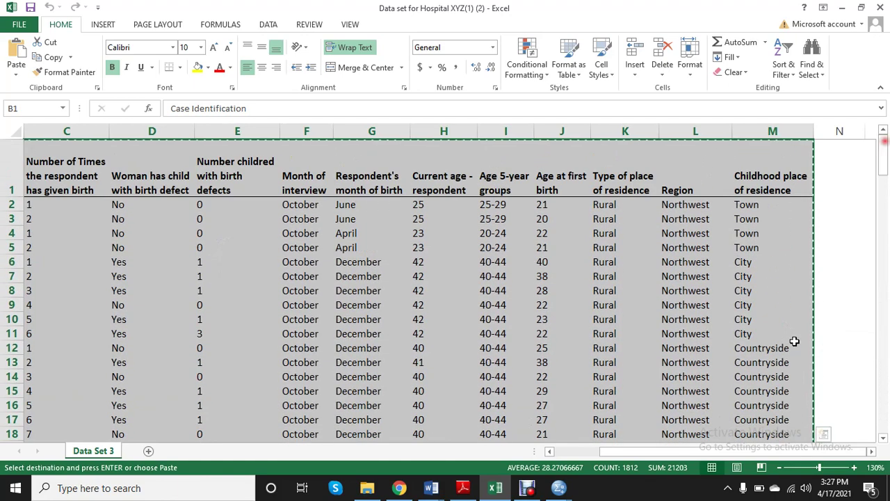
pyautogui.click(558, 487)
pyautogui.click(630, 425)
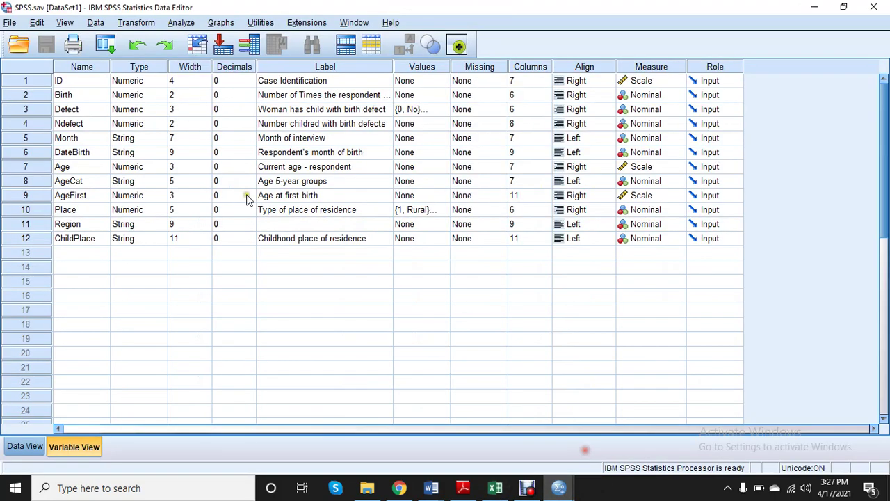
pyautogui.click(11, 448)
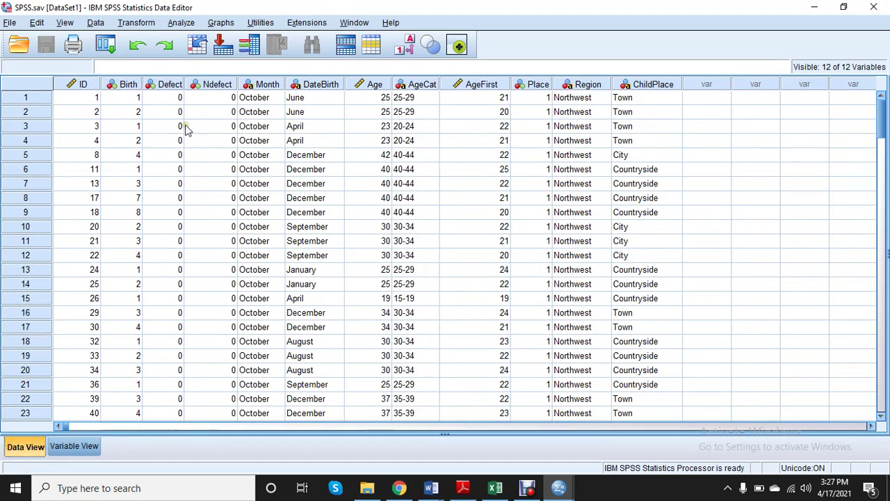
# - Create a new empty dataset and paste the copied Excel data with variable names, starting at the first cell
pyautogui.click(10, 22)
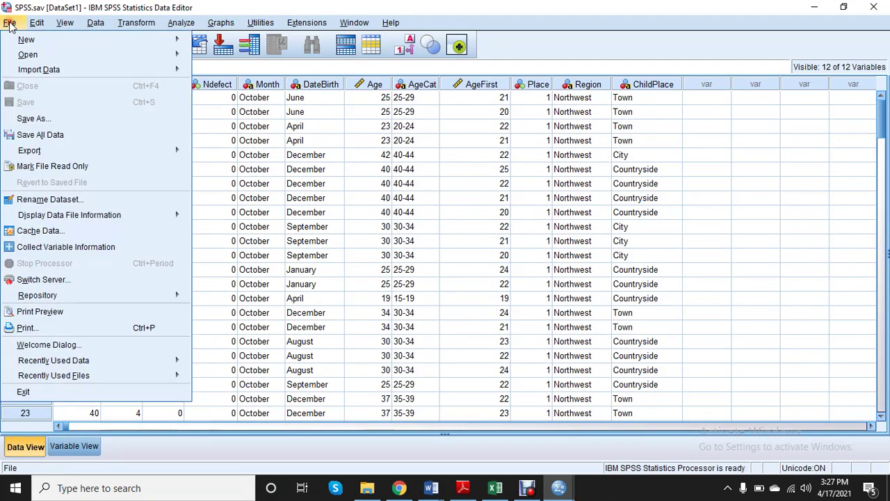
pyautogui.moveTo(37, 43)
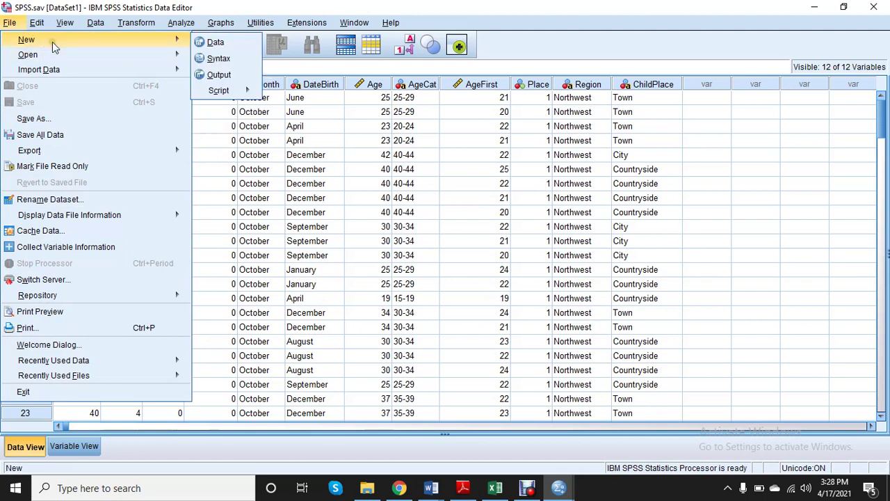
pyautogui.click(217, 42)
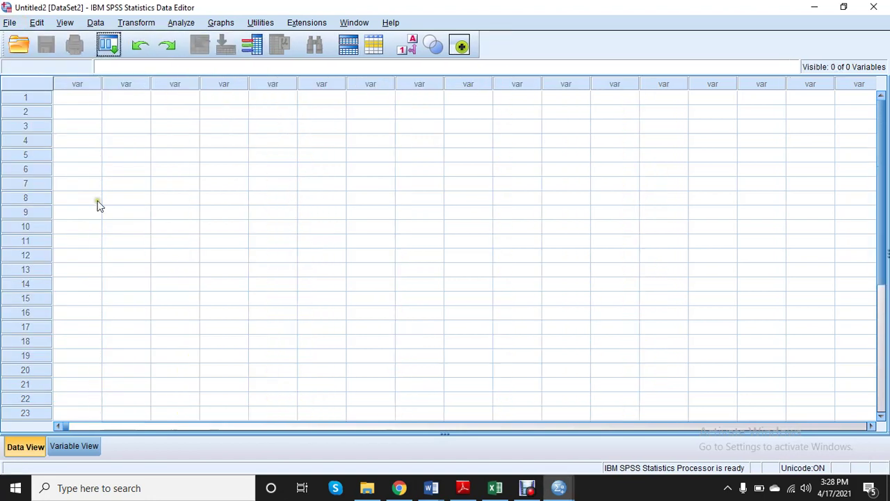
pyautogui.rightClick(83, 102)
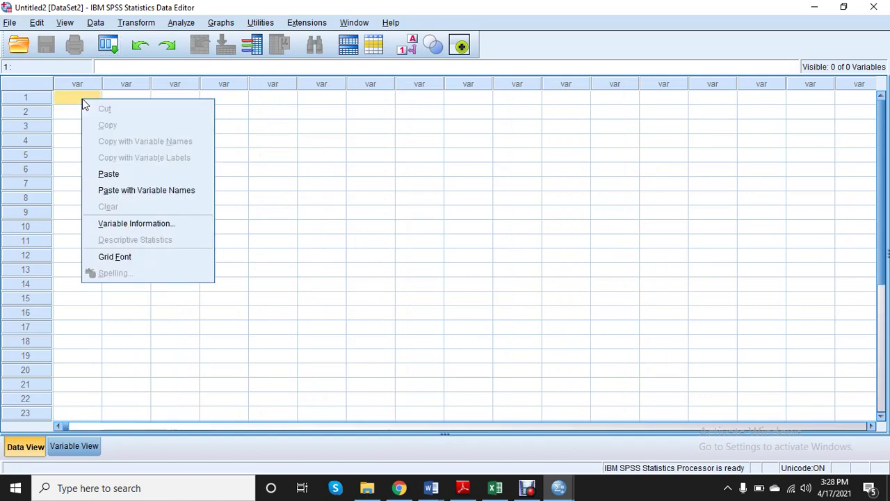
pyautogui.click(144, 193)
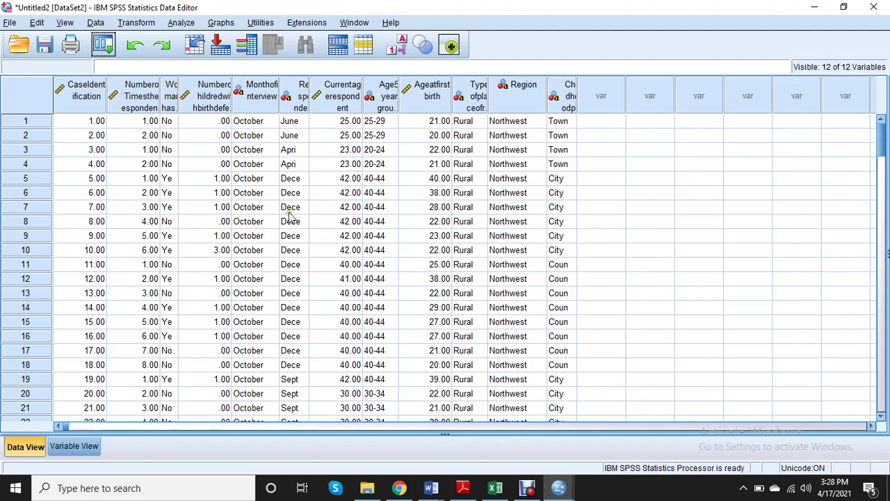
pyautogui.scroll(-10, 293, 222)
pyautogui.scroll(6, 271, 216)
pyautogui.scroll(4, 264, 210)
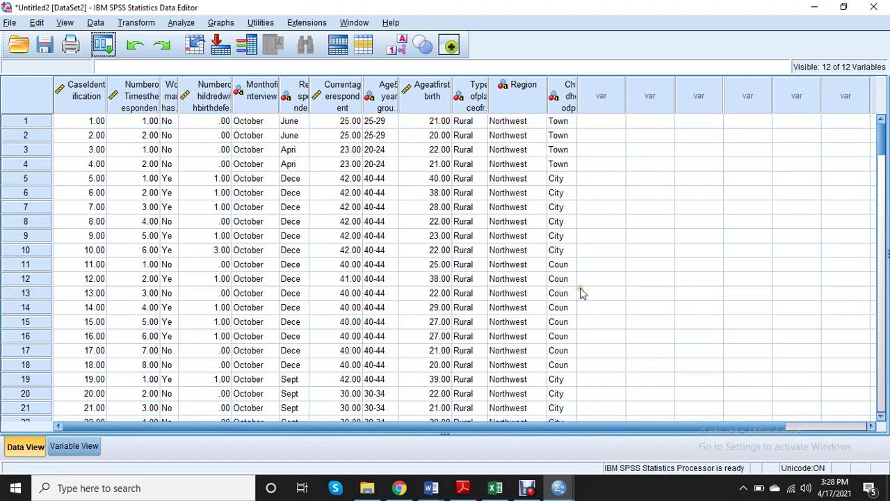
# - Return to SPSS.sav's variable definitions, widen the Label column and inspect the value labels of the Defect variable
pyautogui.click(560, 488)
pyautogui.click(567, 445)
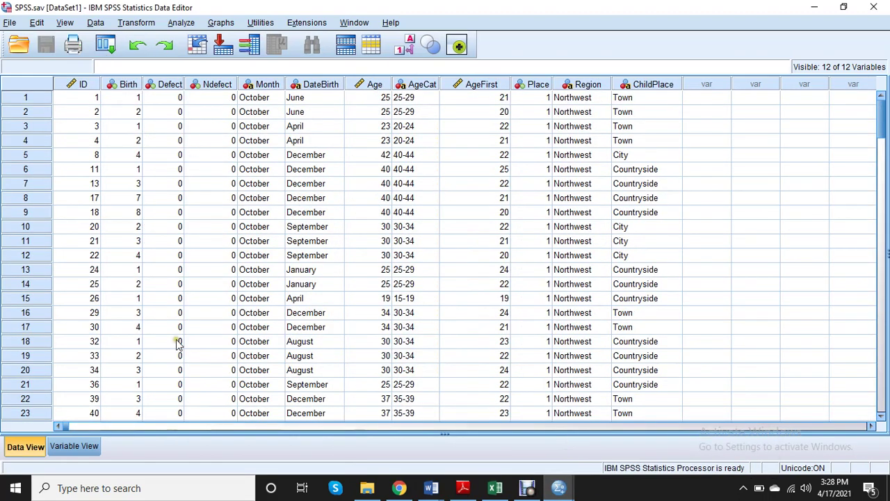
pyautogui.click(77, 449)
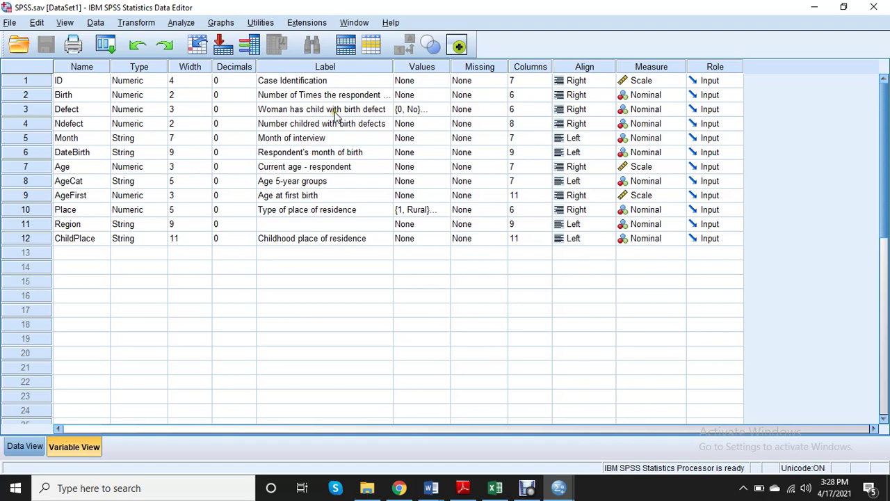
pyautogui.moveTo(392, 68); pyautogui.dragTo(437, 67)
pyautogui.doubleClick(490, 111)
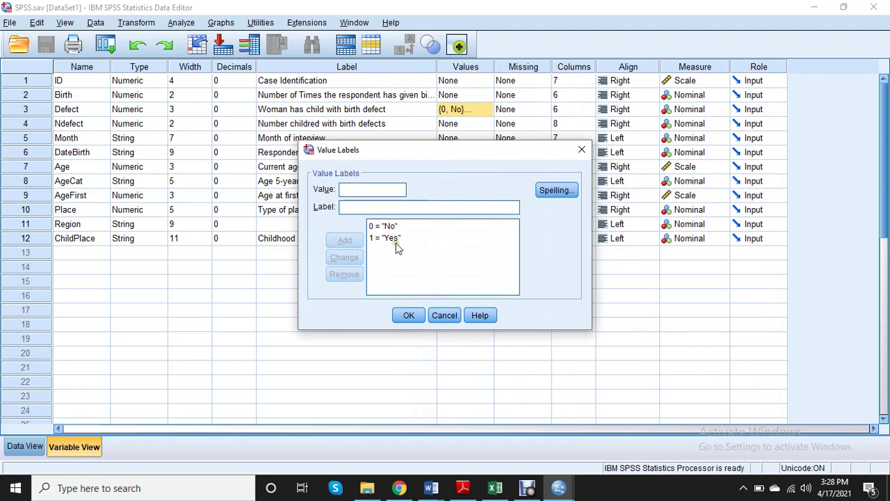
pyautogui.click(582, 149)
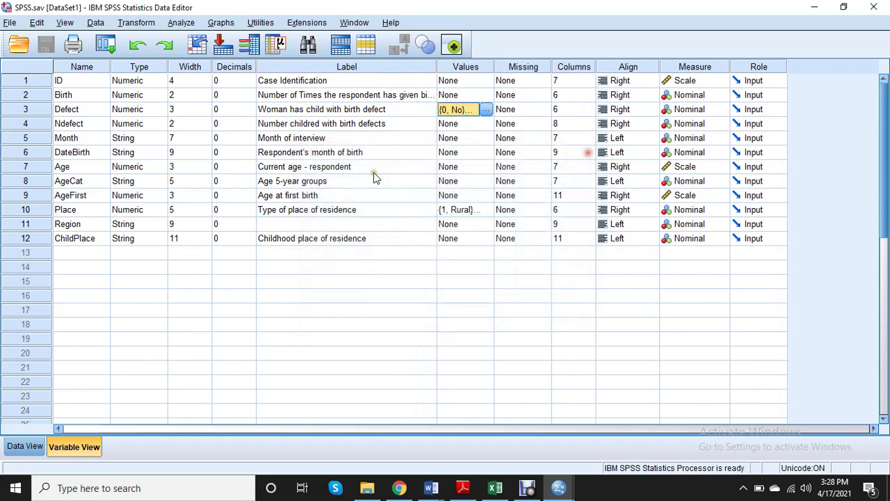
# - Inspect the value labels defined for the Place variable without changing them
pyautogui.click(484, 211)
pyautogui.click(485, 210)
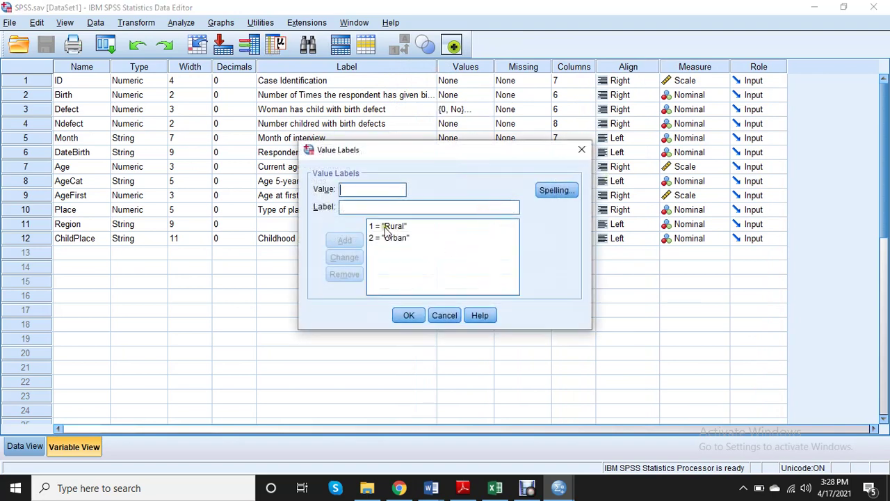
pyautogui.click(582, 150)
pyautogui.click(332, 212)
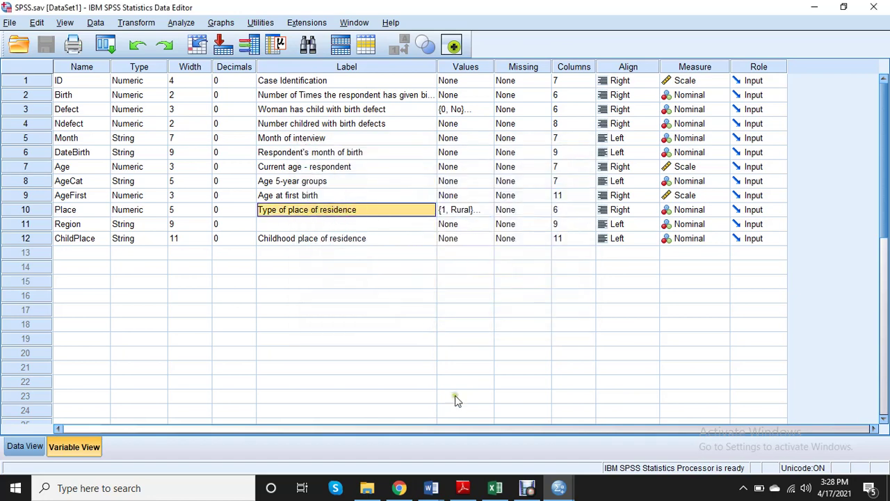
# - Switch to the Findings report in Word and examine which variables Table 1, Frequency distribution, covers
pyautogui.moveTo(431, 487)
pyautogui.click(376, 445)
pyautogui.scroll(3, 402, 320)
pyautogui.scroll(10, 402, 320)
pyautogui.keyDown('ctrl'); pyautogui.scroll(-2, 410, 324); pyautogui.keyUp('ctrl')
pyautogui.scroll(3, 377, 299)
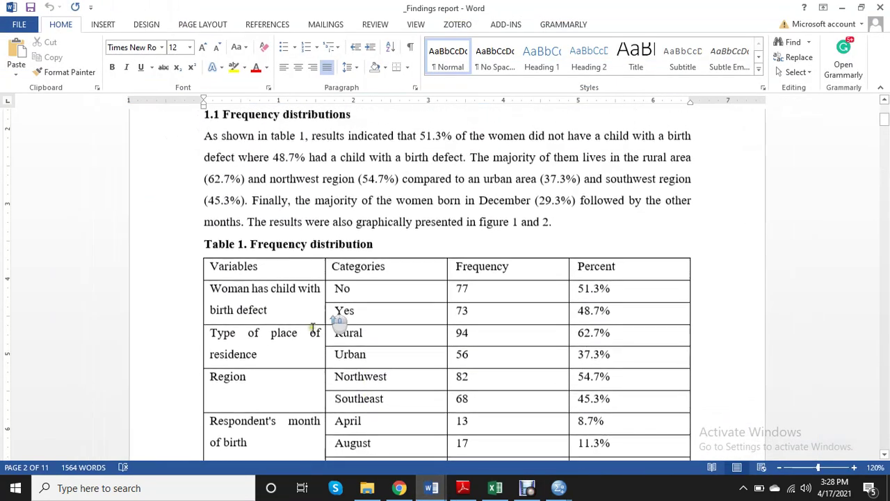
pyautogui.scroll(-1, 316, 337)
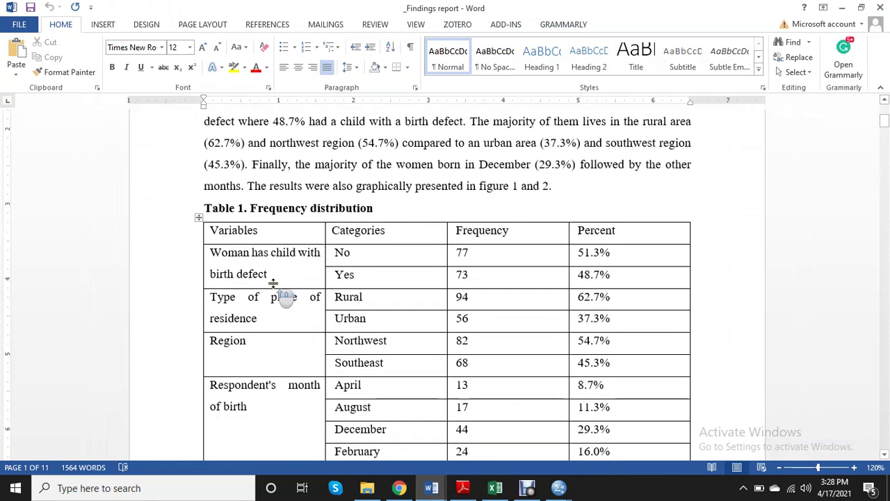
pyautogui.scroll(2, 292, 299)
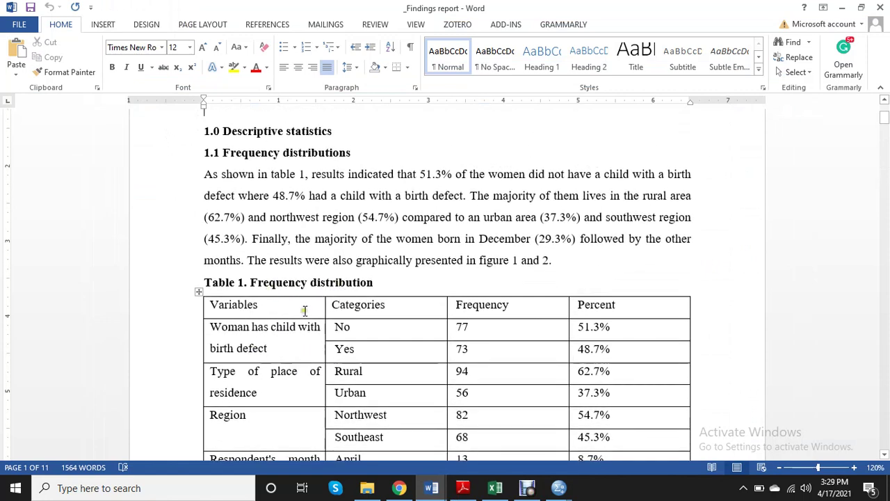
pyautogui.scroll(-1, 292, 299)
pyautogui.tripleClick(239, 274)
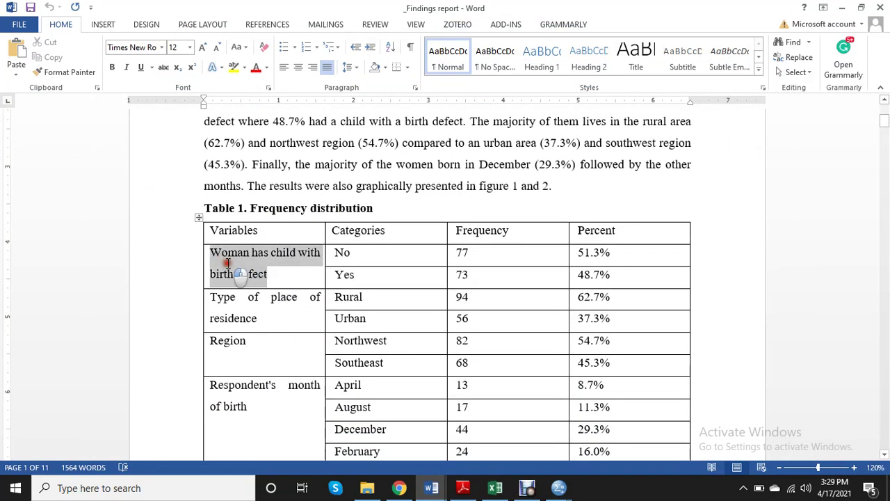
pyautogui.scroll(-2, 238, 273)
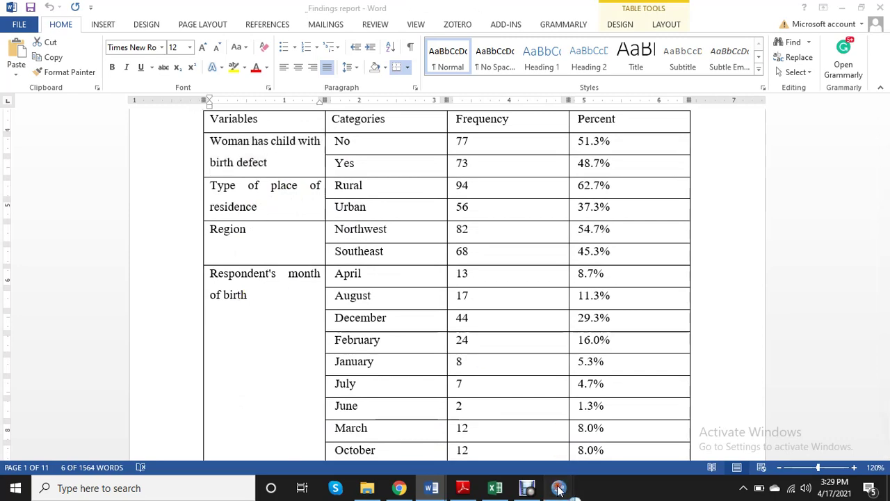
# - Switch back to SPSS.sav in SPSS Statistics and start a Frequencies analysis with Woman has child with birth defect [Defect]
pyautogui.moveTo(558, 488)
pyautogui.moveTo(572, 451)
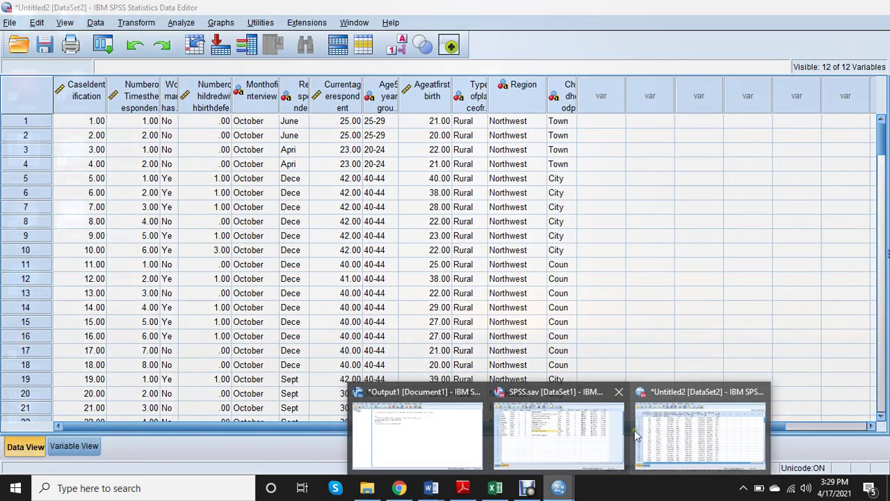
pyautogui.click(559, 434)
pyautogui.click(181, 22)
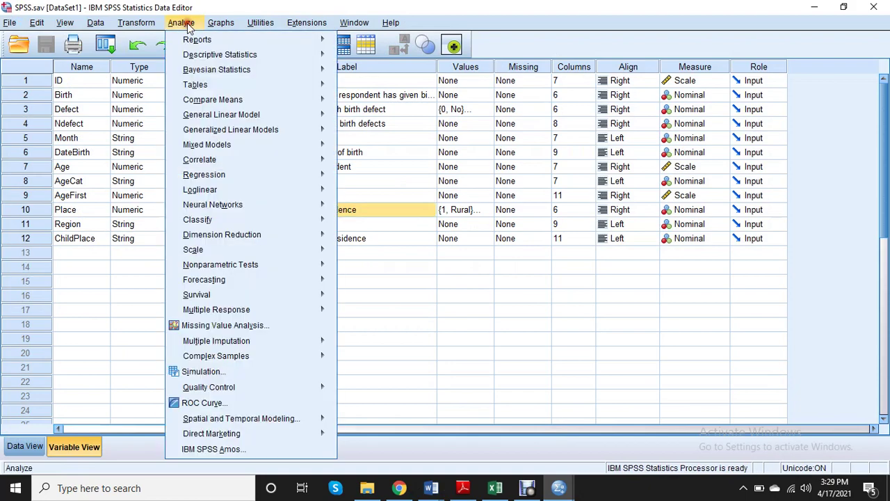
pyautogui.moveTo(213, 62)
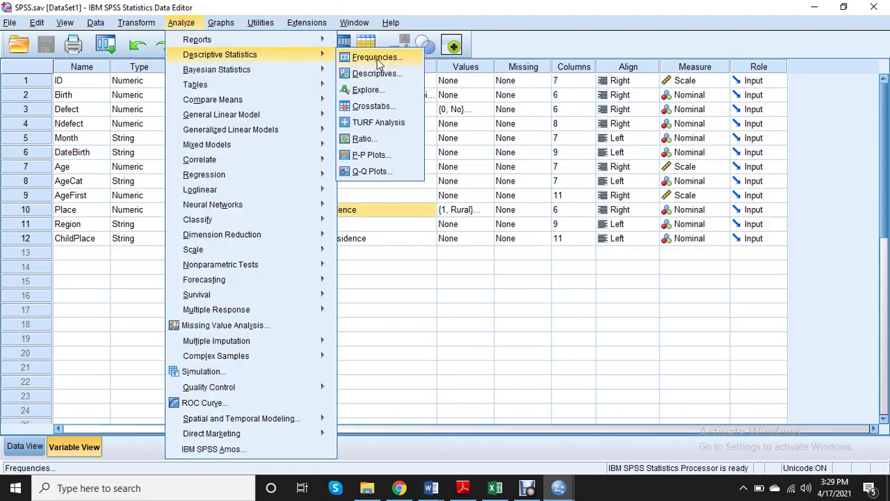
pyautogui.click(465, 146)
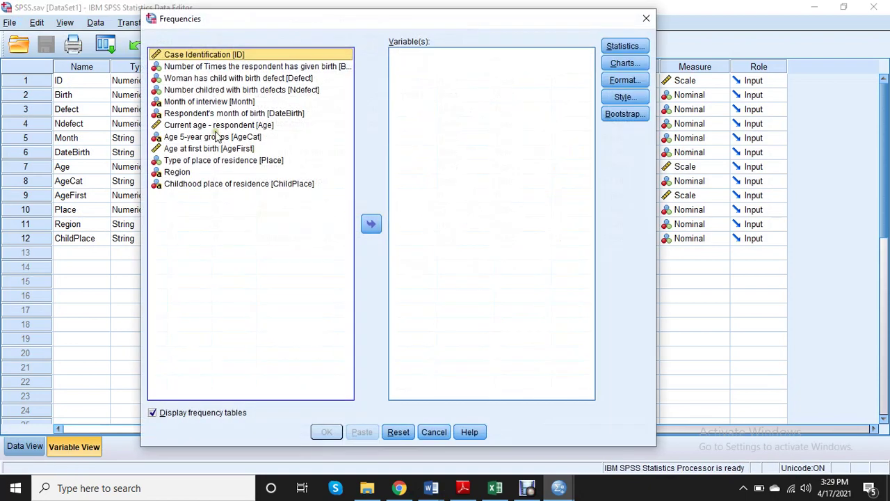
pyautogui.click(201, 79)
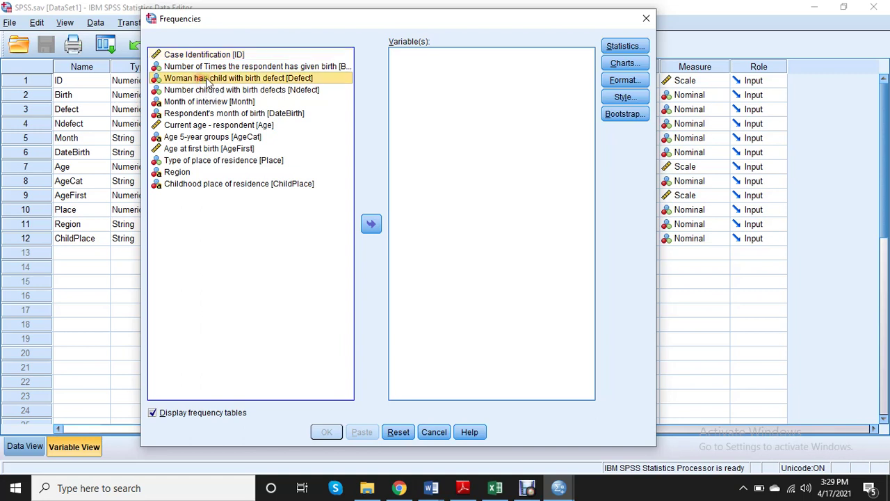
pyautogui.click(372, 230)
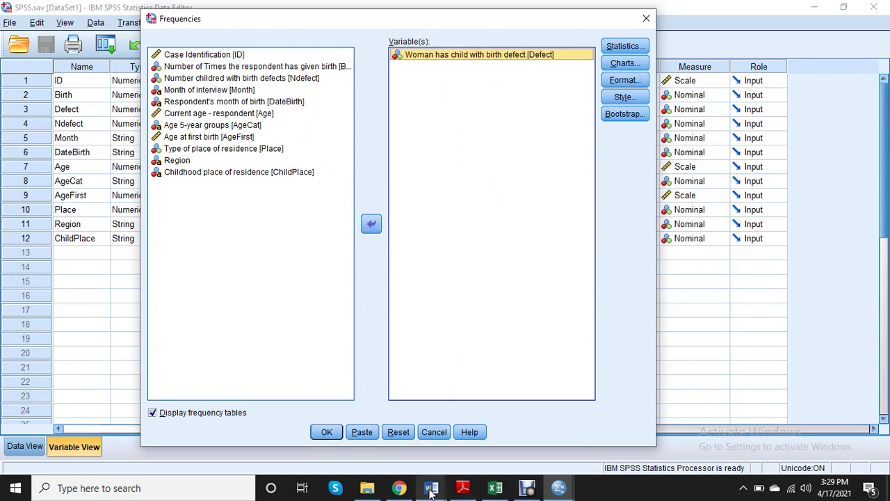
# - Add Type of place of residence [Place], Region and Respondent's month of birth [DateBirth] to the Frequencies variables
pyautogui.moveTo(431, 491)
pyautogui.moveTo(408, 452)
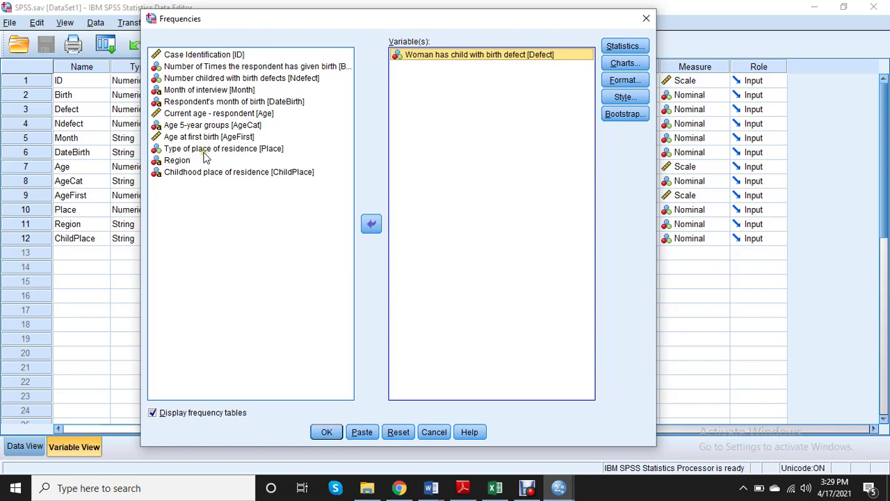
pyautogui.click(204, 150)
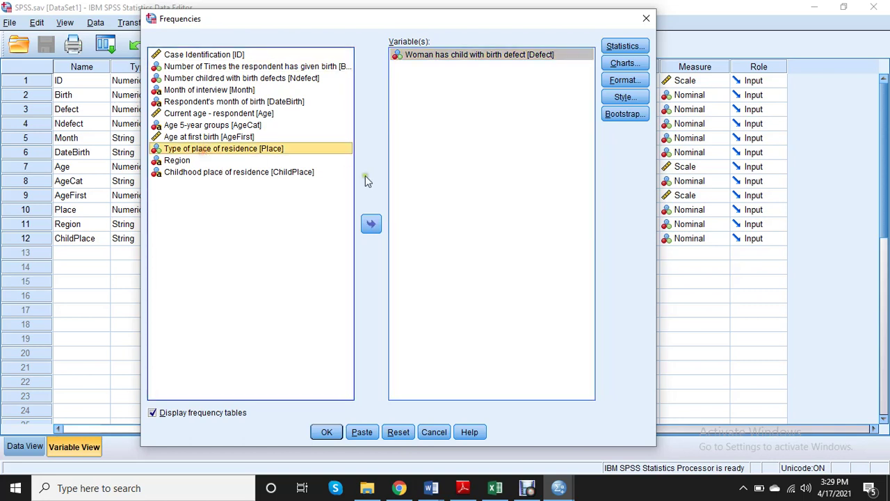
pyautogui.doubleClick(250, 151)
pyautogui.click(190, 149)
pyautogui.click(371, 223)
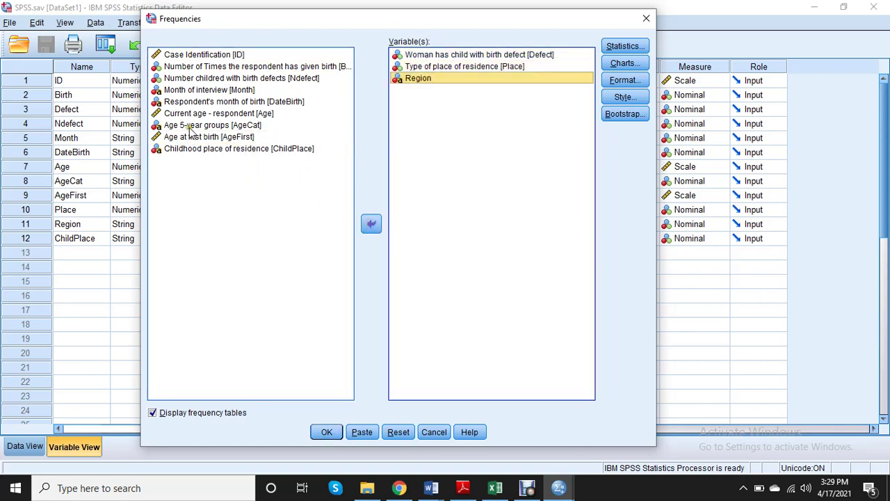
pyautogui.click(234, 103)
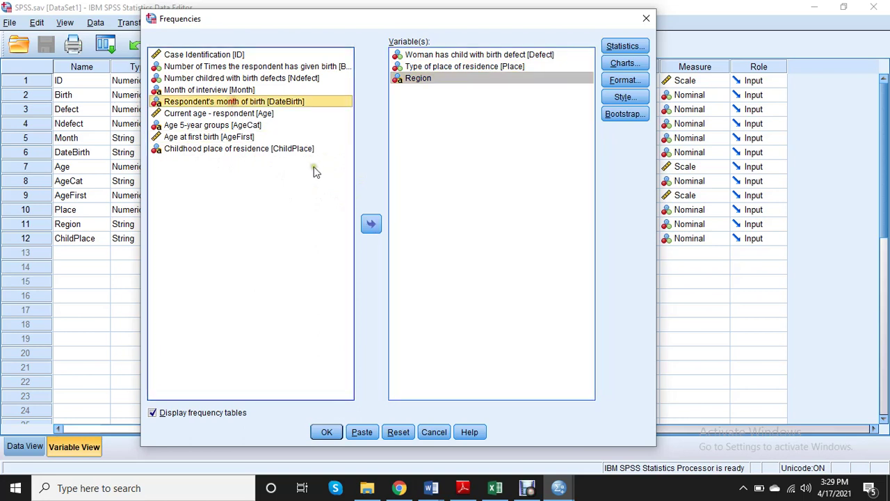
pyautogui.click(361, 223)
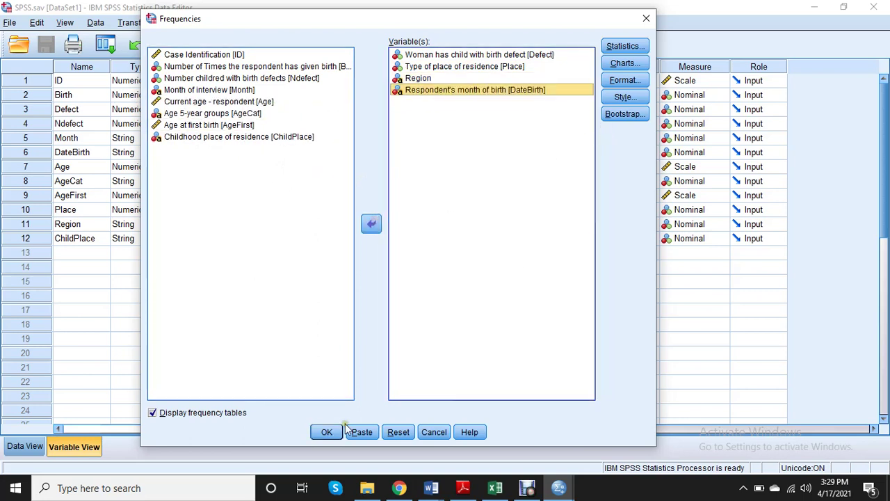
# - Set the Frequencies chart type to bar charts and run the analysis
pyautogui.click(624, 63)
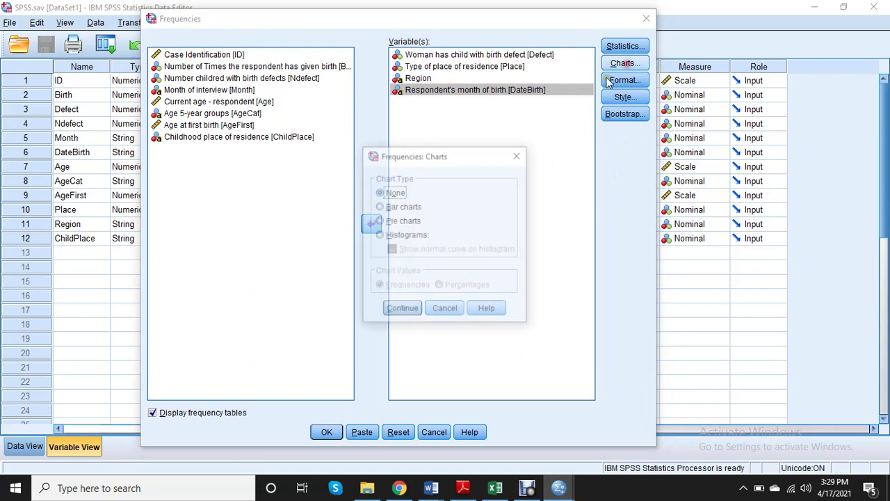
pyautogui.click(394, 206)
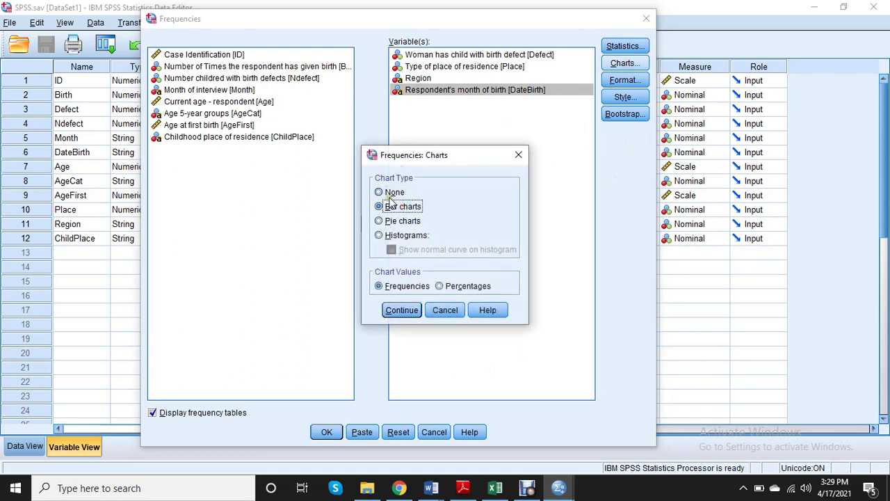
pyautogui.click(402, 309)
pyautogui.click(332, 434)
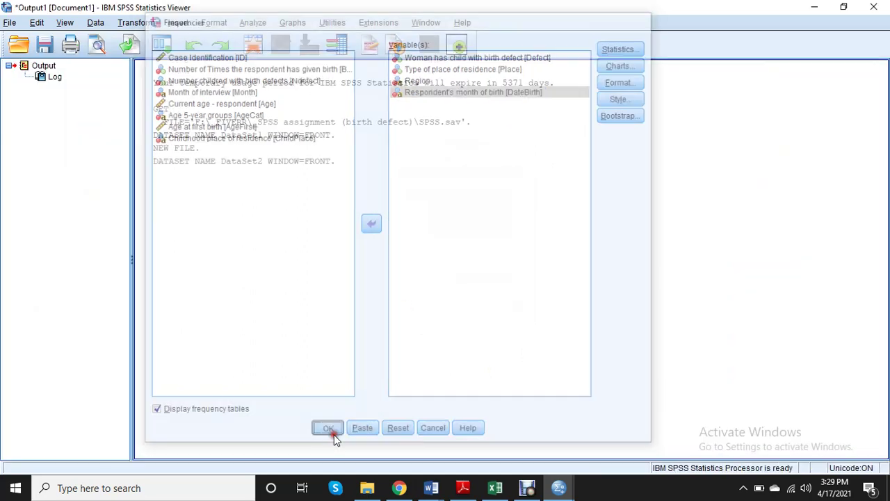
pyautogui.moveTo(558, 488)
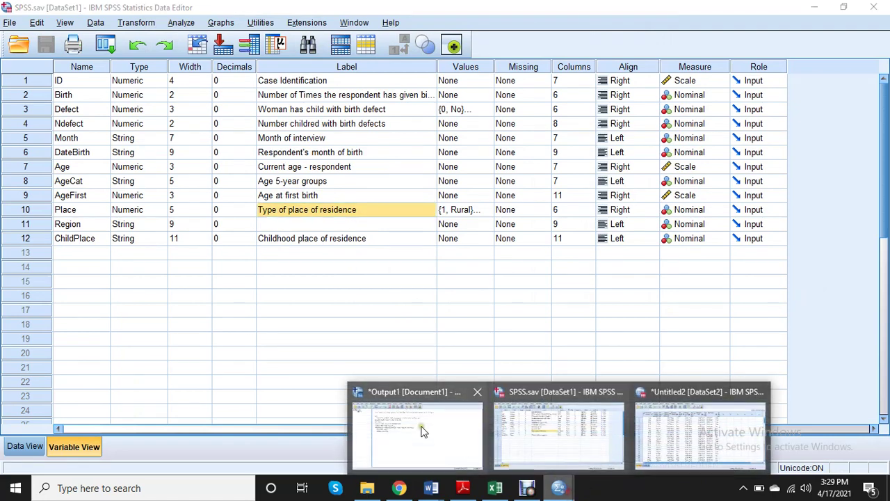
# - Open the SPSS output document and examine the Frequencies statistics and the table for Woman has child with birth defect
pyautogui.click(438, 445)
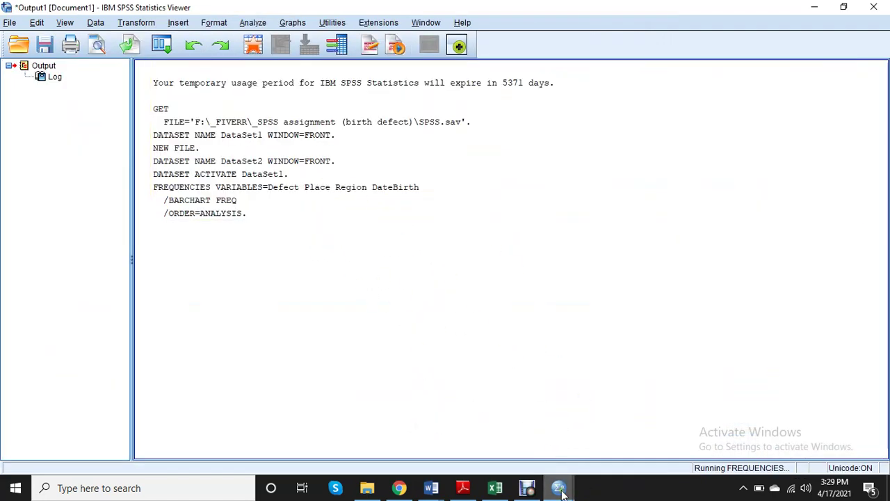
pyautogui.moveTo(561, 488)
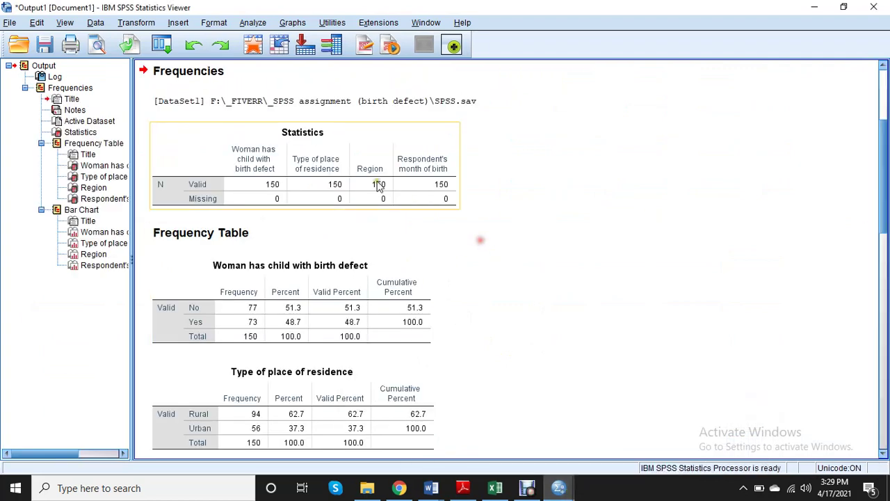
pyautogui.click(370, 182)
pyautogui.click(308, 335)
pyautogui.scroll(-2, 490, 350)
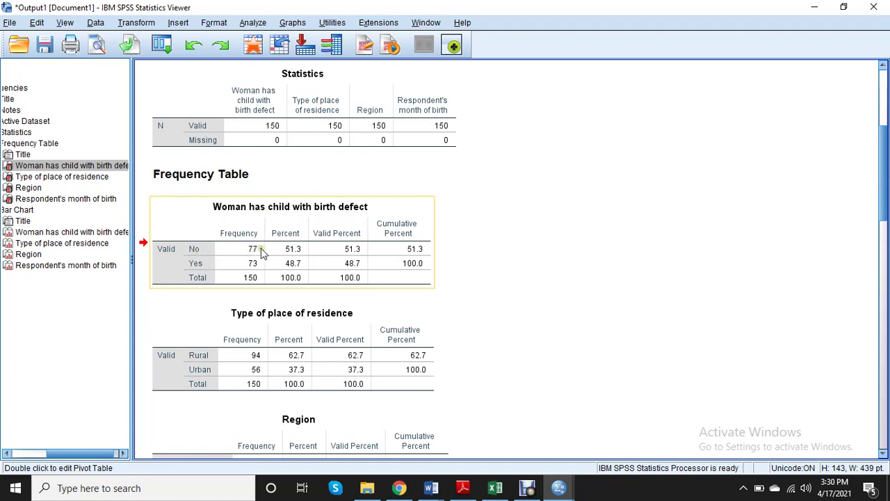
pyautogui.click(212, 251)
# - Switch to the Findings report in Word and compare Table 1, Frequency distribution, and the Appendix 1 descriptive statistics
pyautogui.moveTo(431, 488)
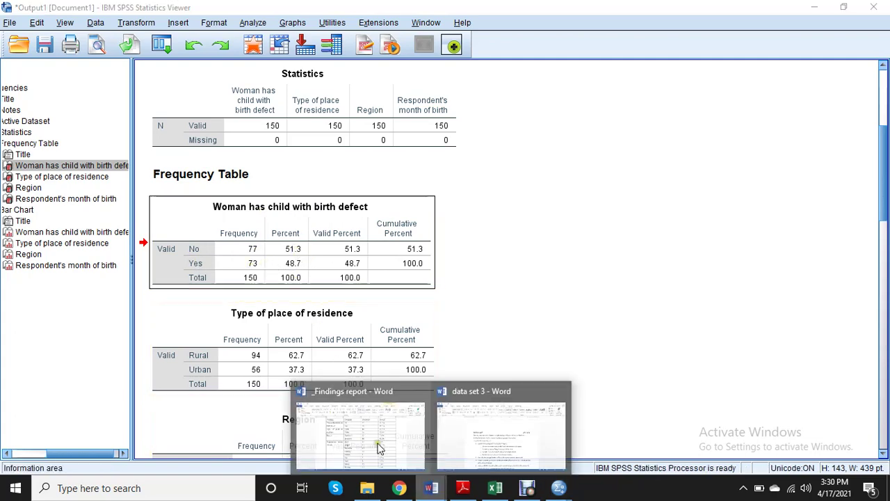
pyautogui.click(365, 435)
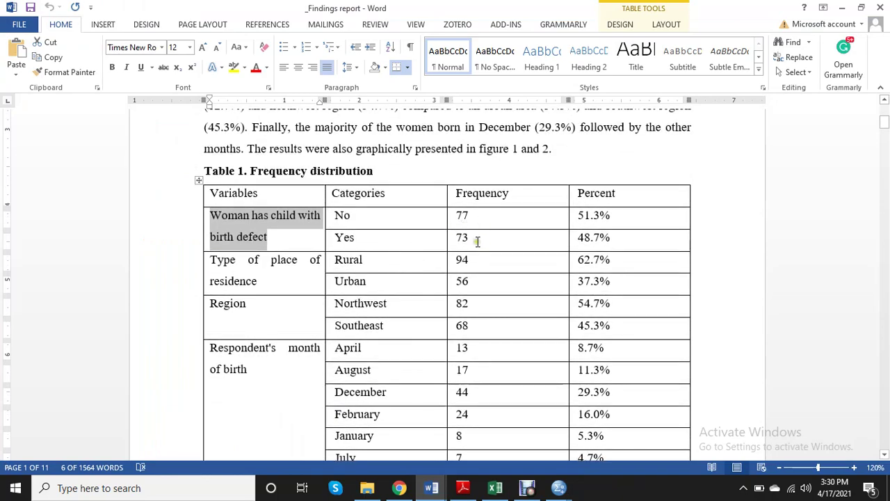
pyautogui.scroll(-1, 359, 322)
pyautogui.moveTo(884, 122); pyautogui.dragTo(885, 248)
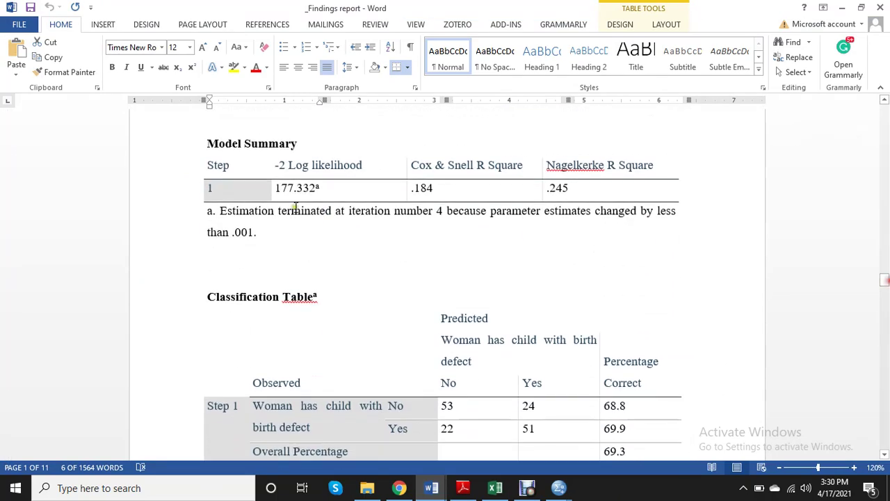
pyautogui.scroll(10, 324, 235)
pyautogui.scroll(8, 337, 235)
pyautogui.click(290, 346)
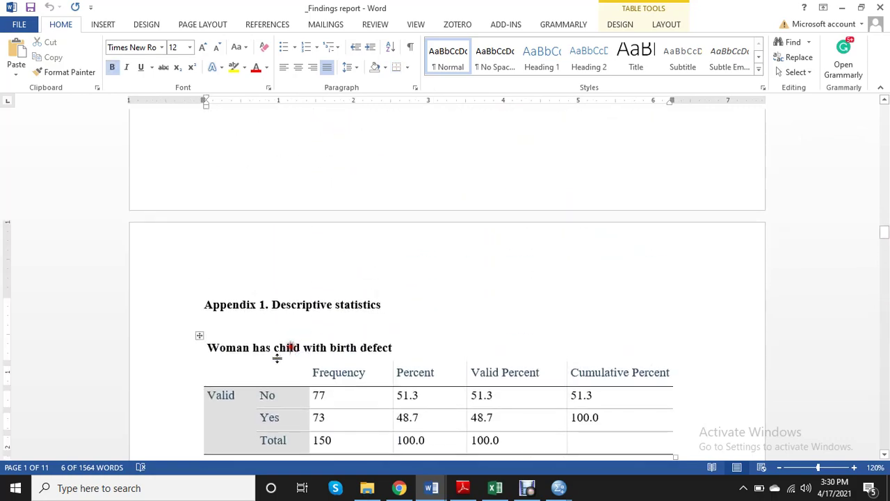
pyautogui.scroll(-3, 210, 291)
pyautogui.click(206, 273)
pyautogui.scroll(3, 273, 268)
# - Examine the report's Figure 1 and Figure 2 bar graphs of the frequency variables
pyautogui.moveTo(883, 237); pyautogui.dragTo(885, 137)
pyautogui.scroll(-2, 338, 328)
pyautogui.click(431, 351)
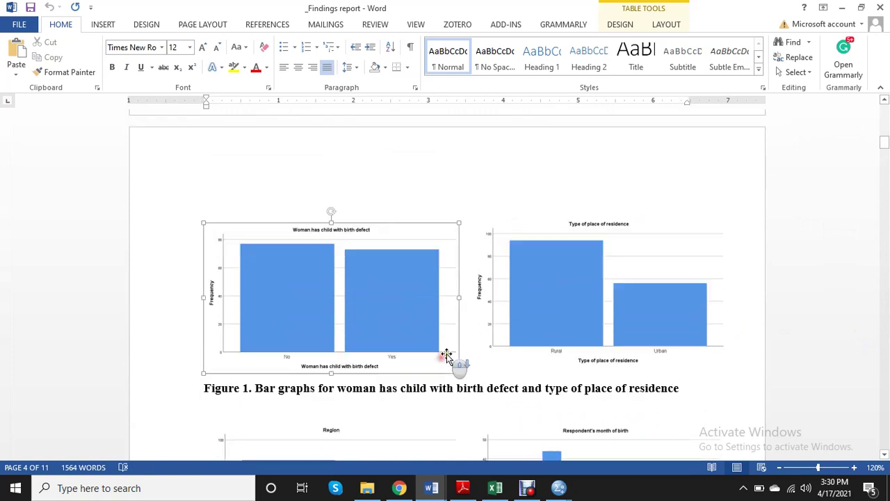
pyautogui.scroll(-4, 486, 417)
# - Switch to the SPSS output document and review the remaining frequency tables and the bar charts through Respondent's month of birth
pyautogui.click(560, 489)
pyautogui.click(445, 439)
pyautogui.scroll(-10, 331, 419)
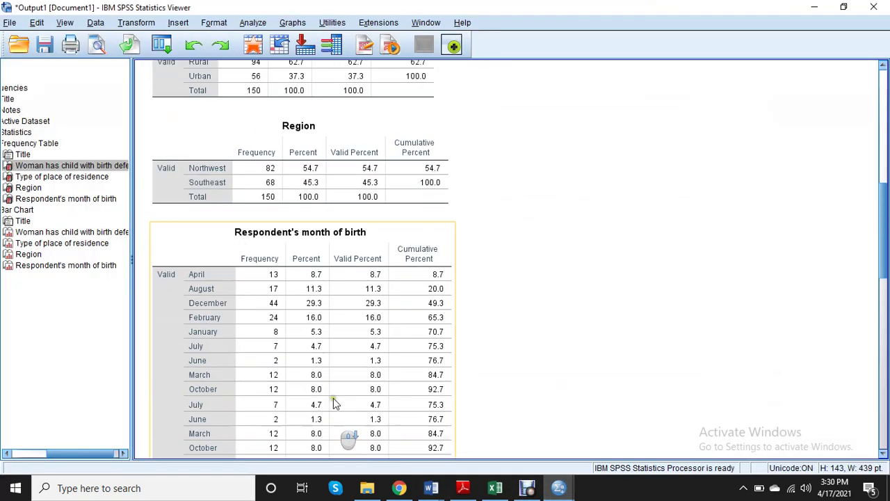
pyautogui.scroll(-15, 359, 310)
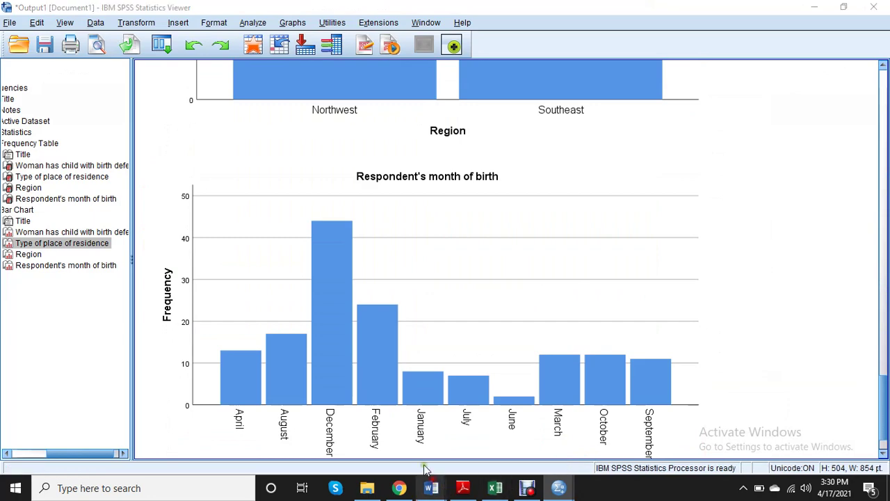
# - Return to the Findings report in Word and examine section 1.2 and the statistics listed in Table 2, Descriptive Statistics
pyautogui.click(431, 488)
pyautogui.scroll(-4, 335, 279)
pyautogui.scroll(-3, 335, 280)
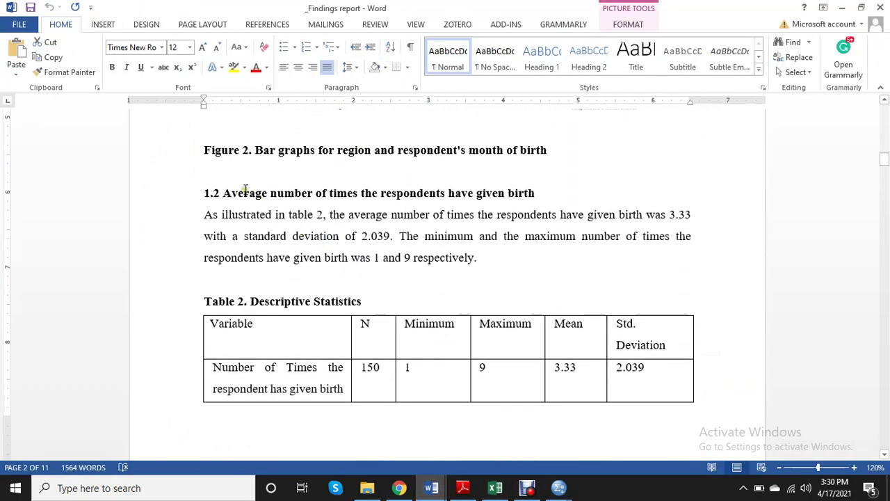
pyautogui.moveTo(288, 193); pyautogui.dragTo(508, 193)
pyautogui.scroll(-1, 490, 265)
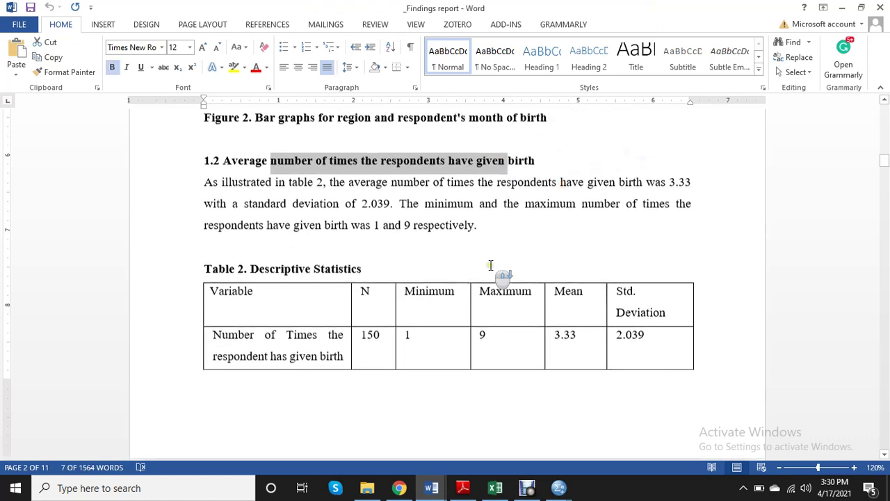
pyautogui.doubleClick(560, 332)
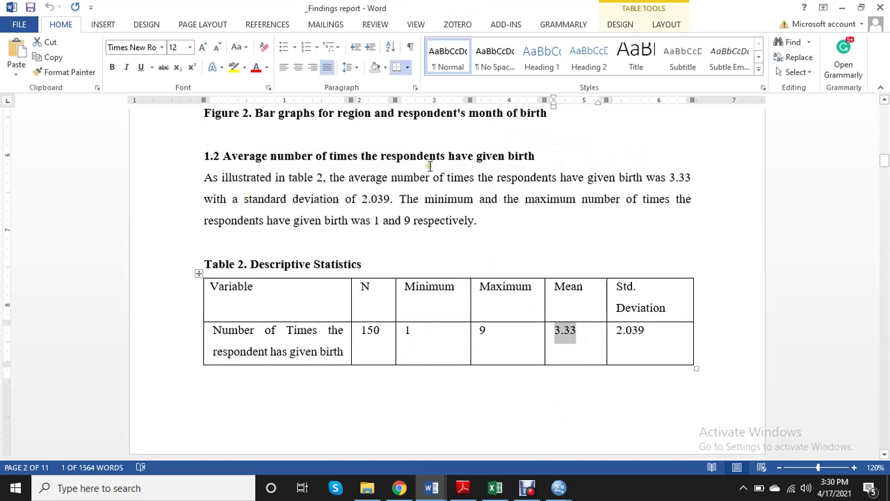
# - Switch to SPSS.sav in SPSS Statistics, run Descriptives on Number of Times the respondent has given birth, and check the output table
pyautogui.click(558, 487)
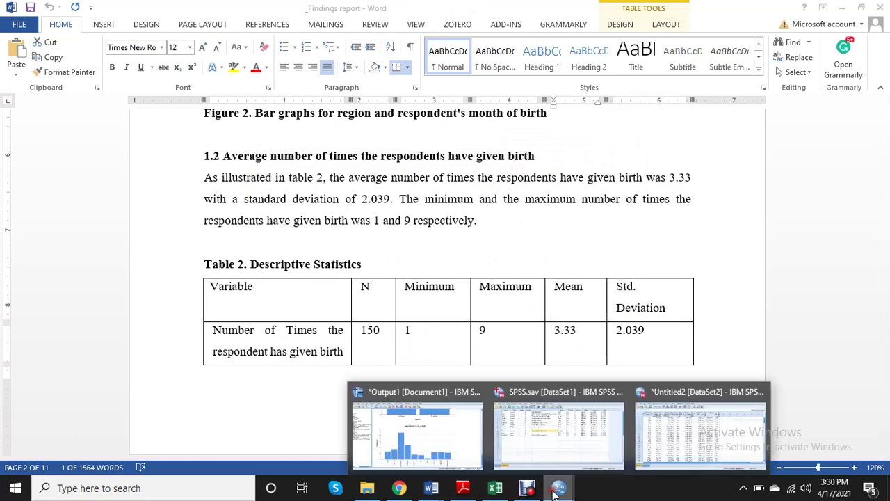
pyautogui.click(517, 446)
pyautogui.click(180, 23)
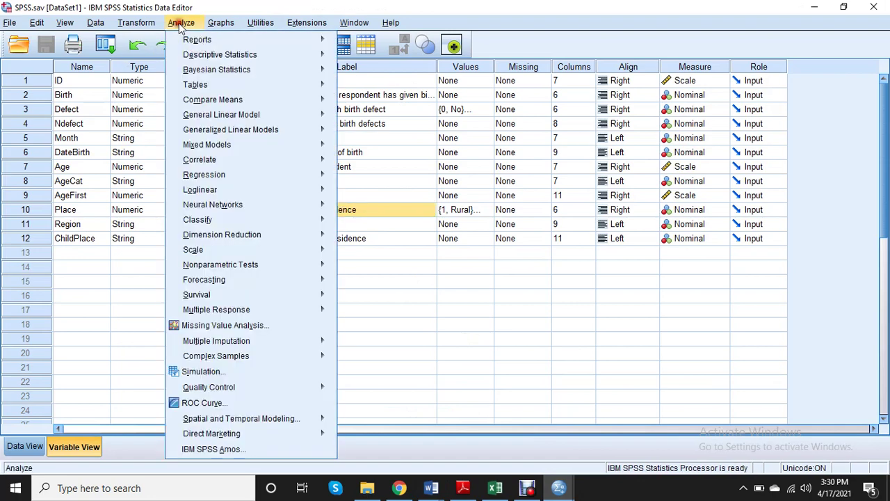
pyautogui.moveTo(306, 55)
pyautogui.click(366, 70)
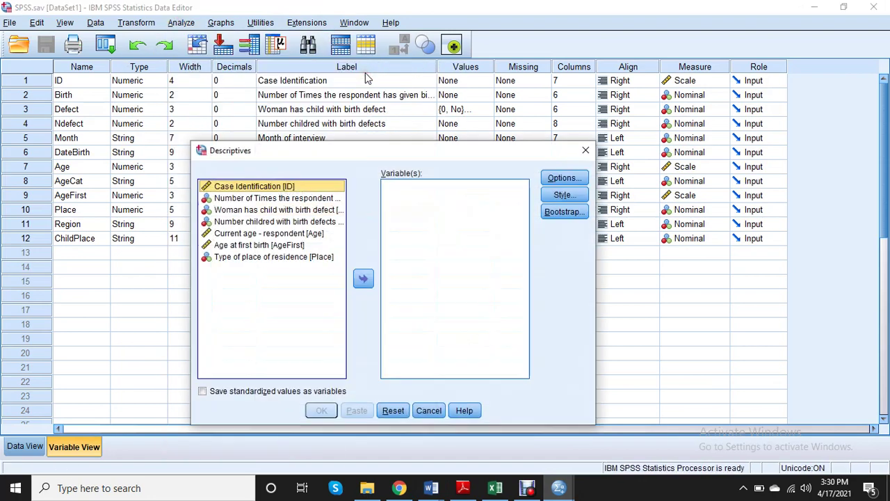
pyautogui.click(249, 198)
pyautogui.click(363, 278)
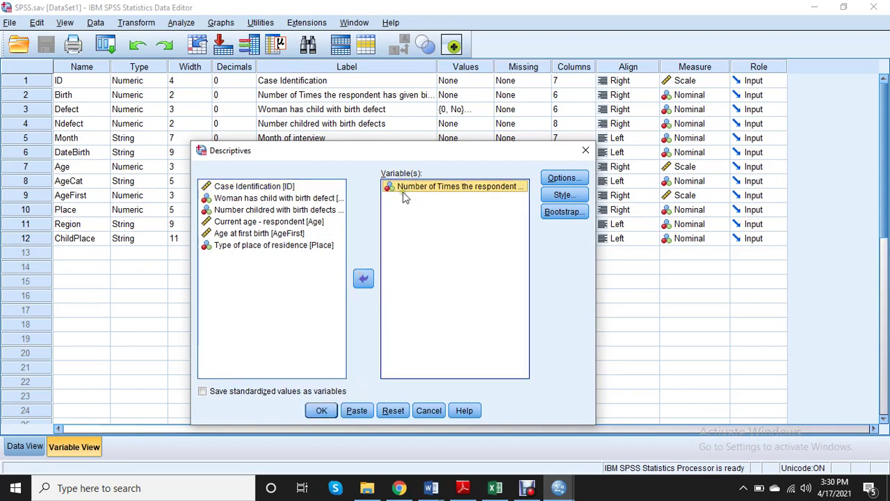
pyautogui.click(322, 411)
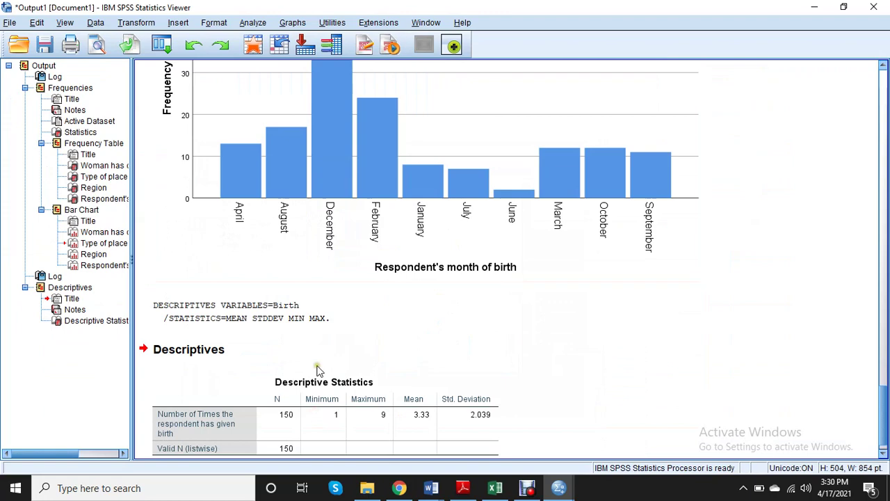
pyautogui.scroll(-1, 331, 412)
pyautogui.click(389, 383)
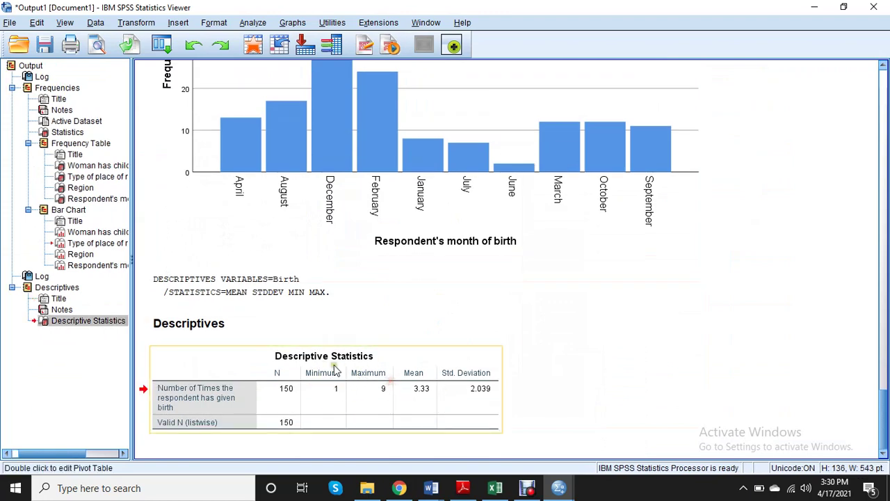
# - Switch to the Findings report in Word and examine section 2.1 on age and birth defects and Table 3, Logistic regression
pyautogui.moveTo(437, 482)
pyautogui.click(357, 428)
pyautogui.scroll(-6, 342, 273)
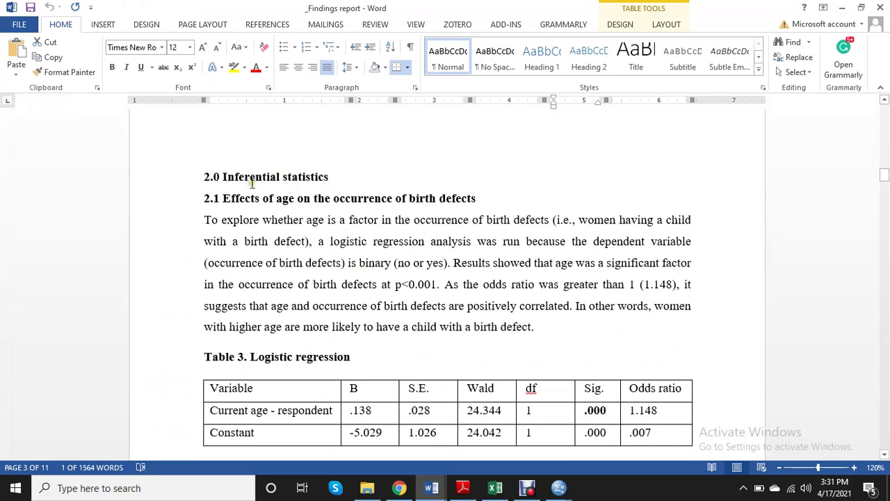
pyautogui.moveTo(305, 241); pyautogui.dragTo(411, 264)
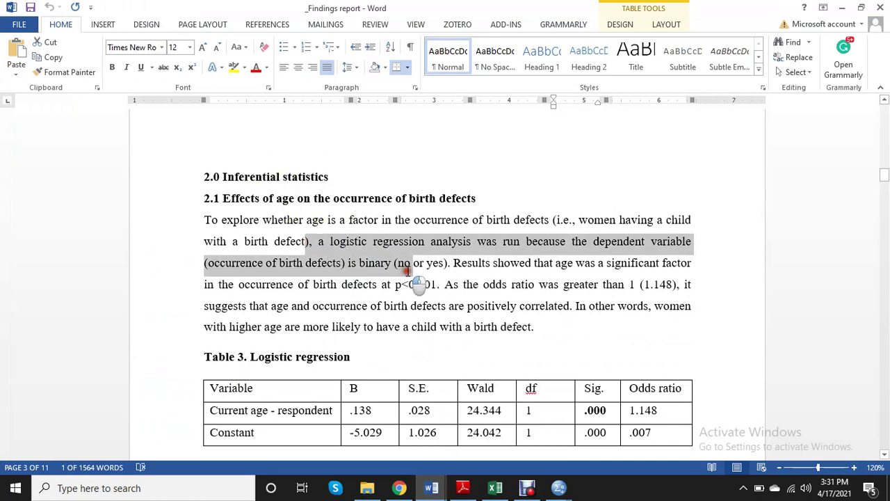
pyautogui.scroll(-1, 418, 292)
pyautogui.scroll(1, 299, 327)
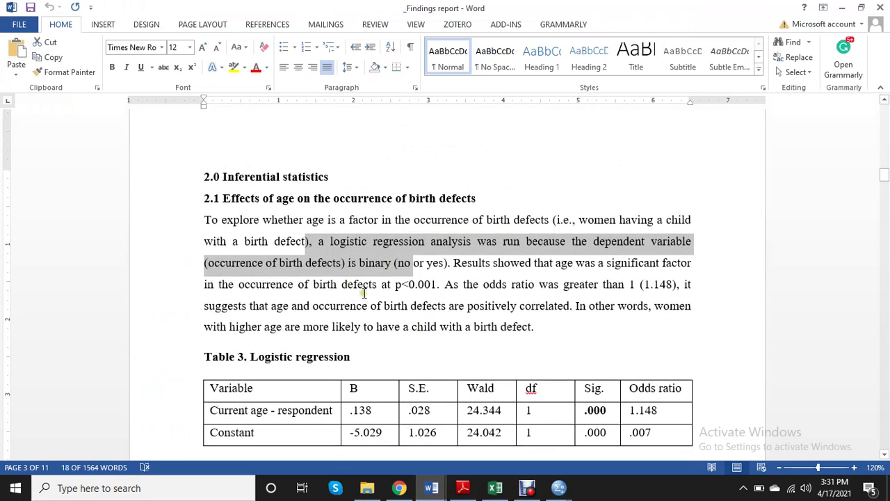
pyautogui.click(375, 285)
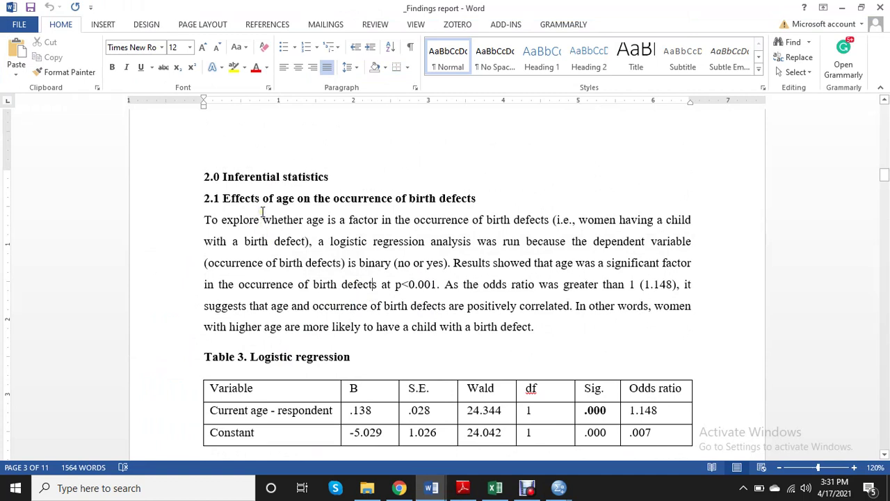
pyautogui.doubleClick(285, 199)
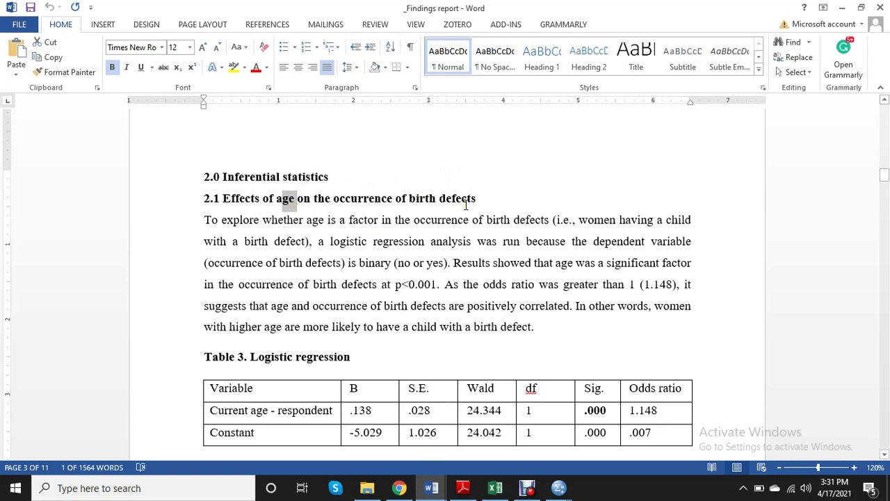
pyautogui.moveTo(341, 200); pyautogui.dragTo(478, 200)
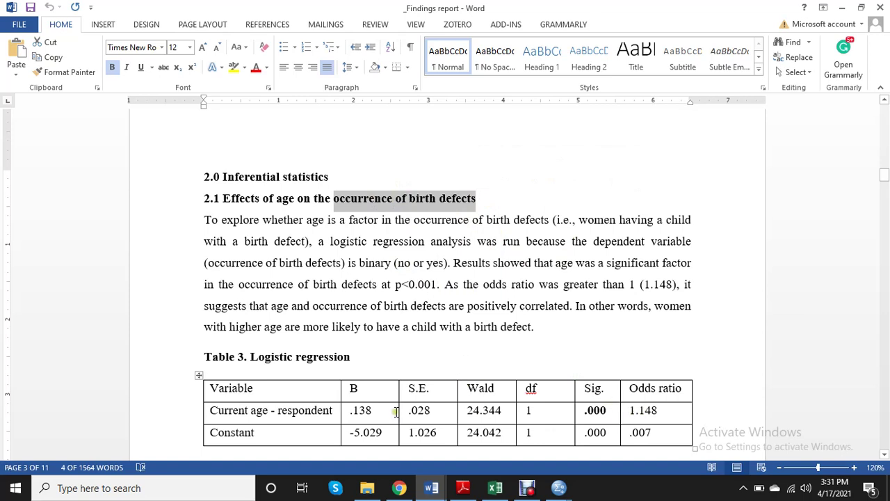
pyautogui.moveTo(365, 361); pyautogui.dragTo(204, 358)
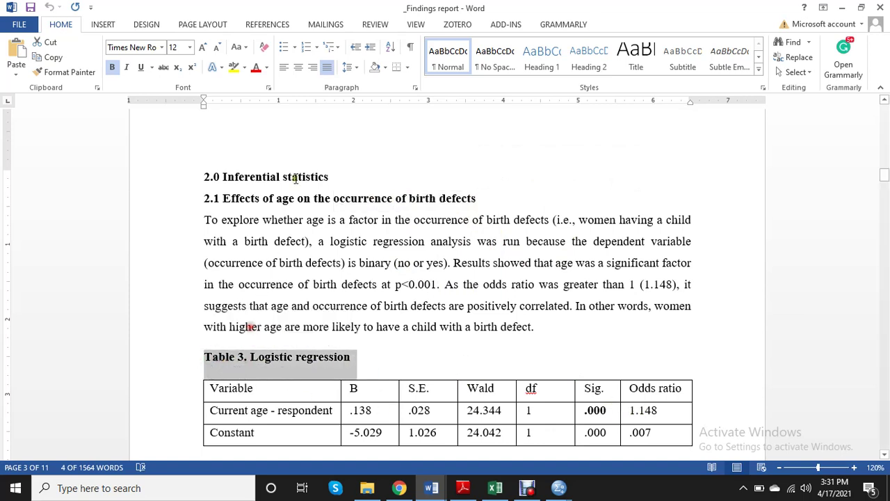
pyautogui.moveTo(288, 200); pyautogui.dragTo(262, 201)
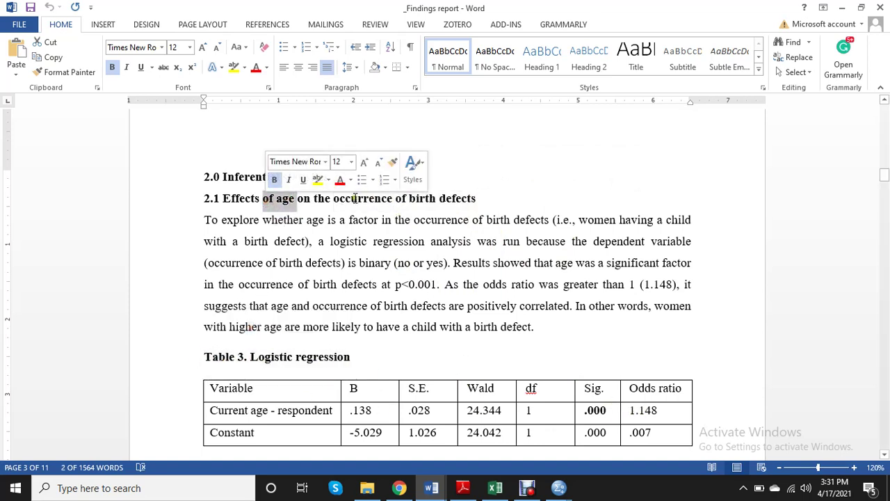
pyautogui.moveTo(335, 201); pyautogui.dragTo(494, 201)
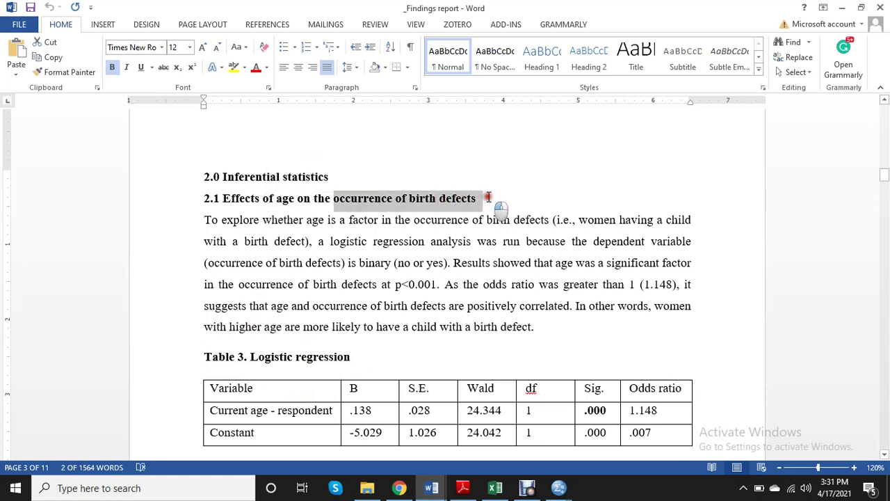
# - Switch to SPSS.sav and start a binary logistic regression with Woman has child with birth defect [Defect] as the dependent variable
pyautogui.click(559, 487)
pyautogui.click(520, 441)
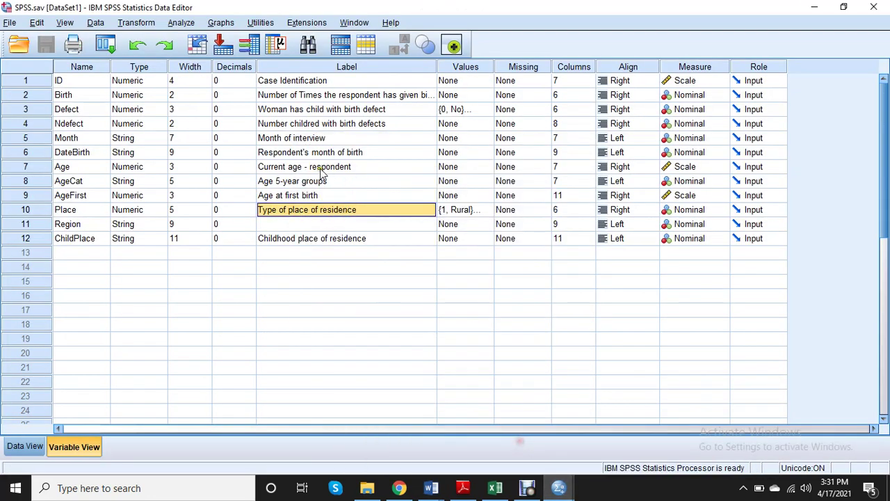
pyautogui.click(179, 23)
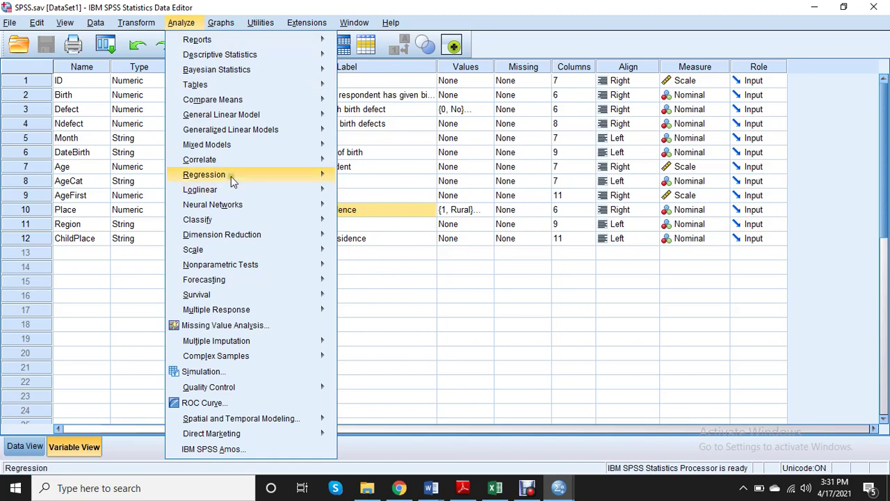
pyautogui.moveTo(231, 176)
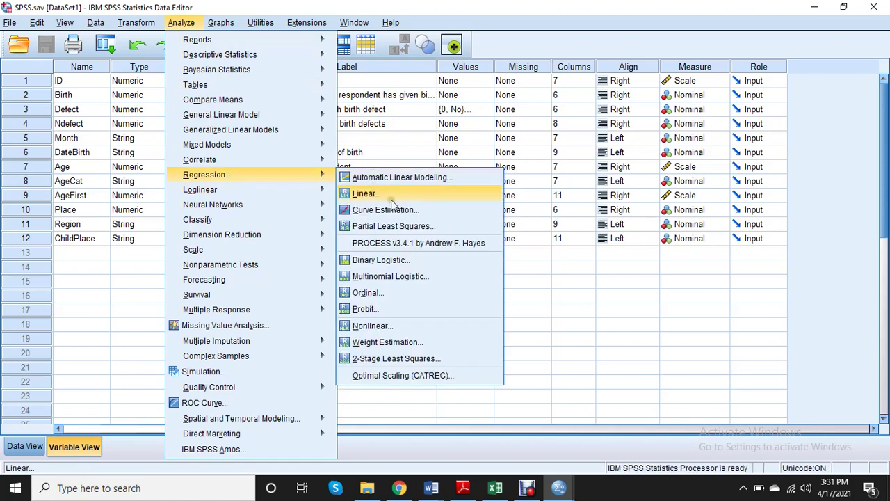
pyautogui.click(379, 260)
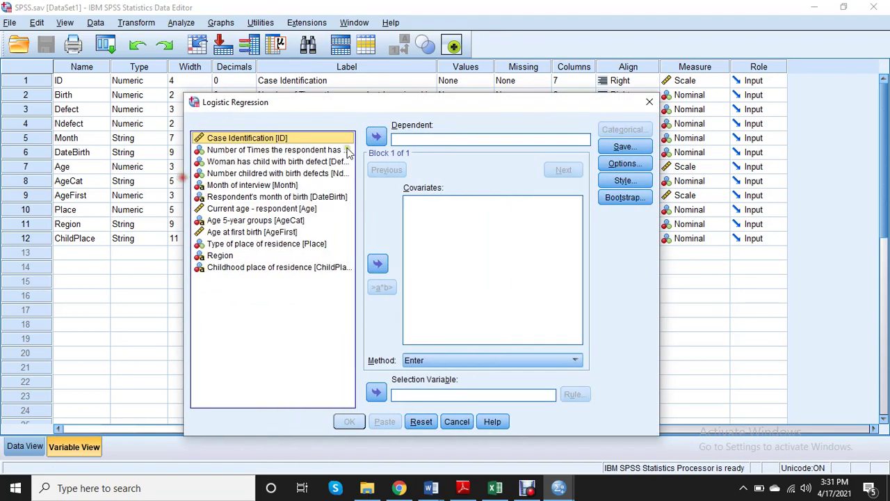
pyautogui.click(236, 163)
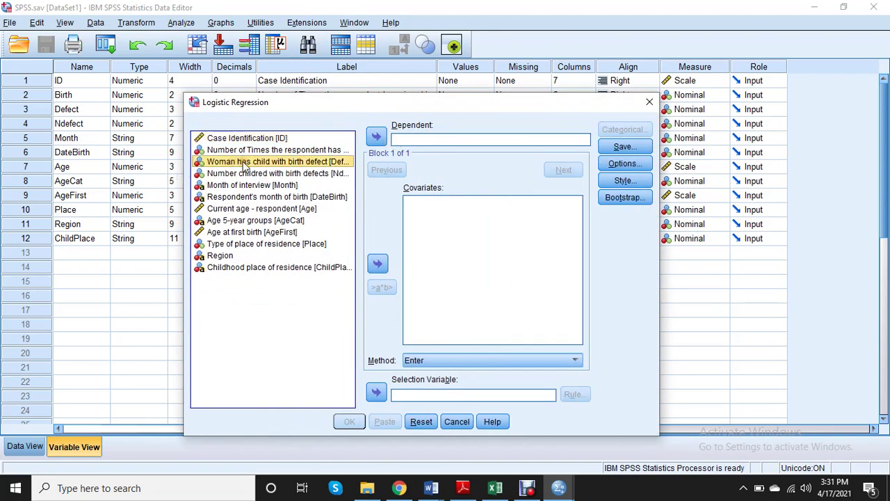
pyautogui.click(376, 137)
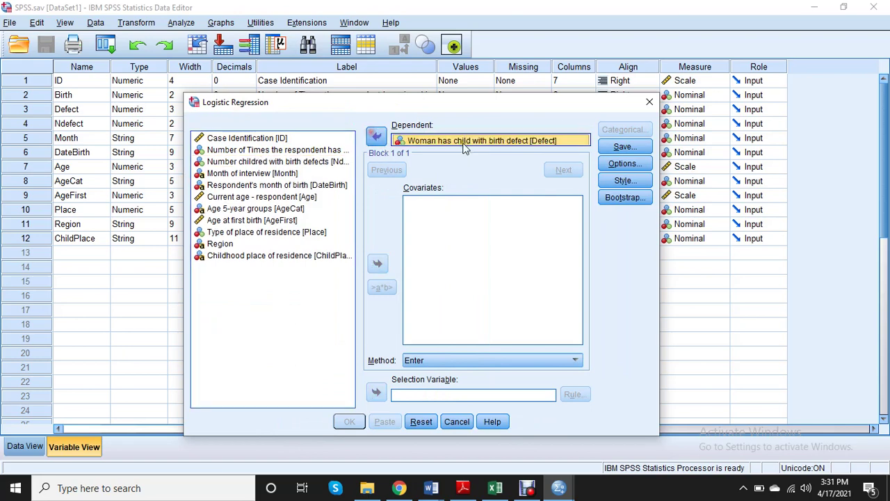
# - Add Current age - respondent [Age] as the covariate of the logistic regression
pyautogui.click(232, 220)
pyautogui.click(225, 198)
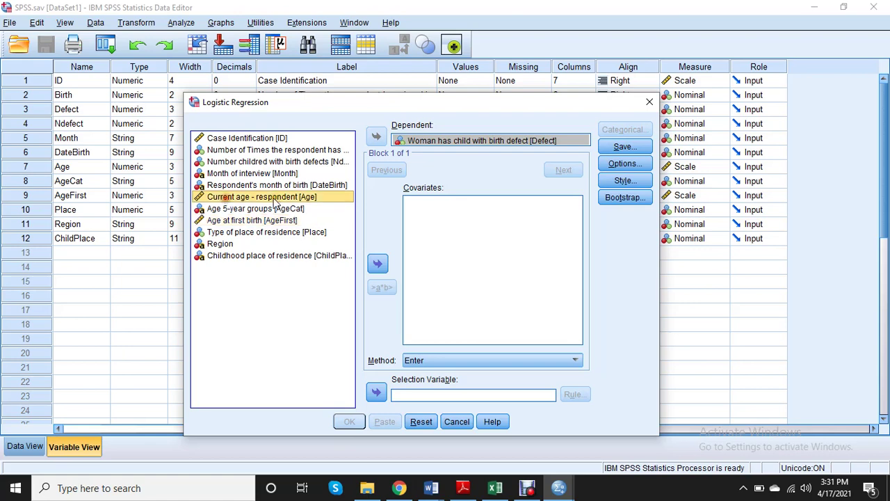
pyautogui.click(377, 265)
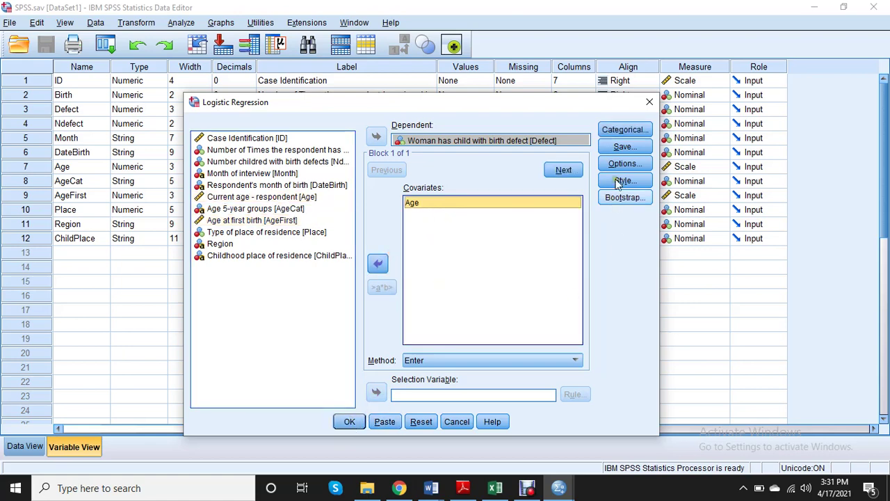
pyautogui.click(624, 130)
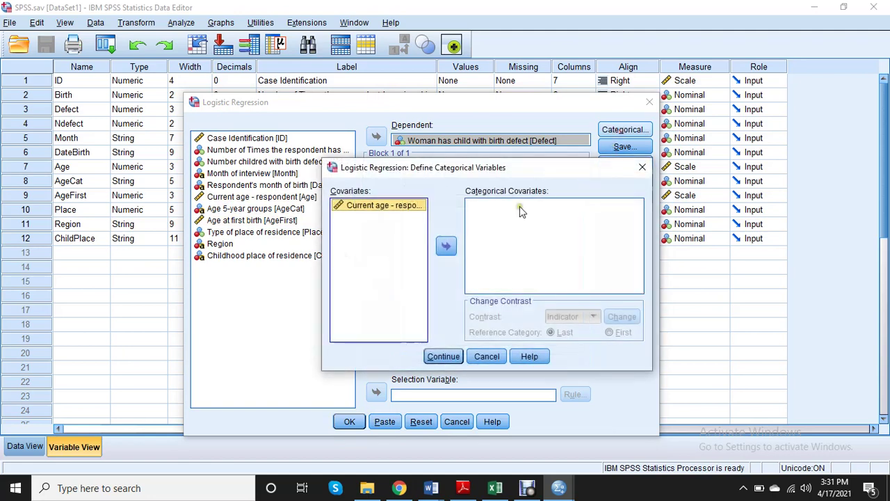
pyautogui.click(642, 167)
pyautogui.click(626, 147)
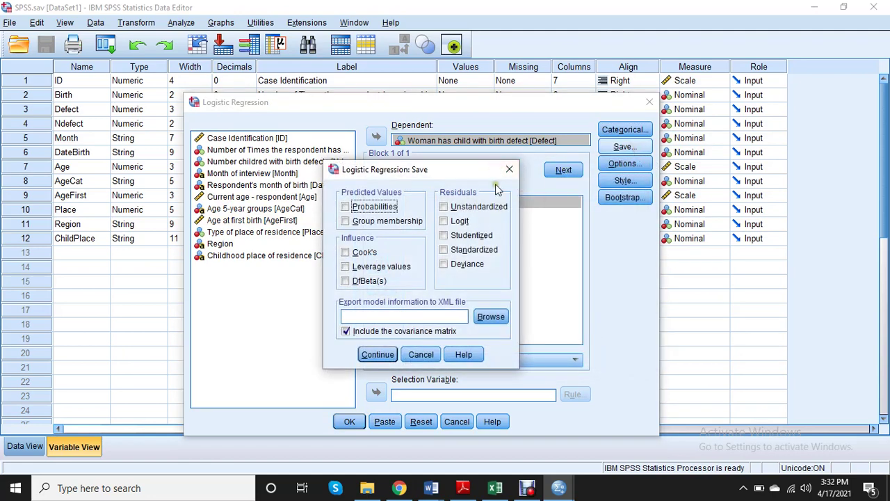
pyautogui.click(509, 169)
pyautogui.click(624, 163)
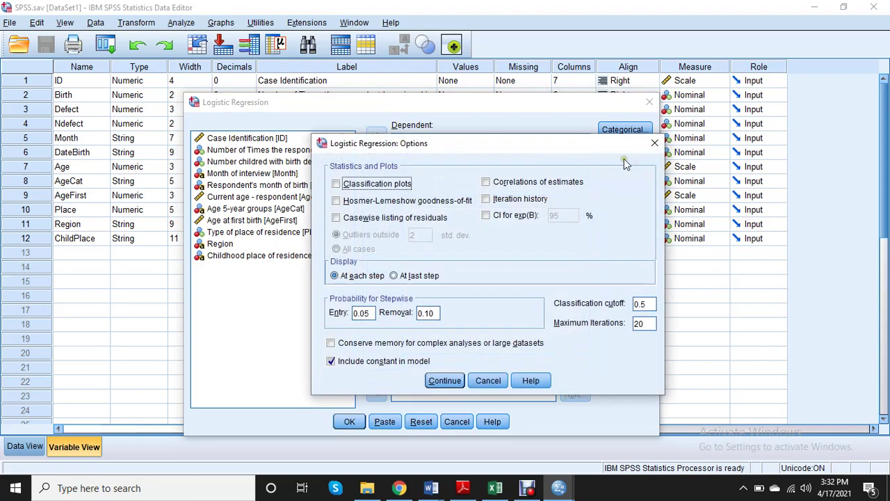
pyautogui.click(655, 143)
# - Include classification plots in the logistic regression options and run the analysis
pyautogui.click(624, 164)
pyautogui.click(372, 185)
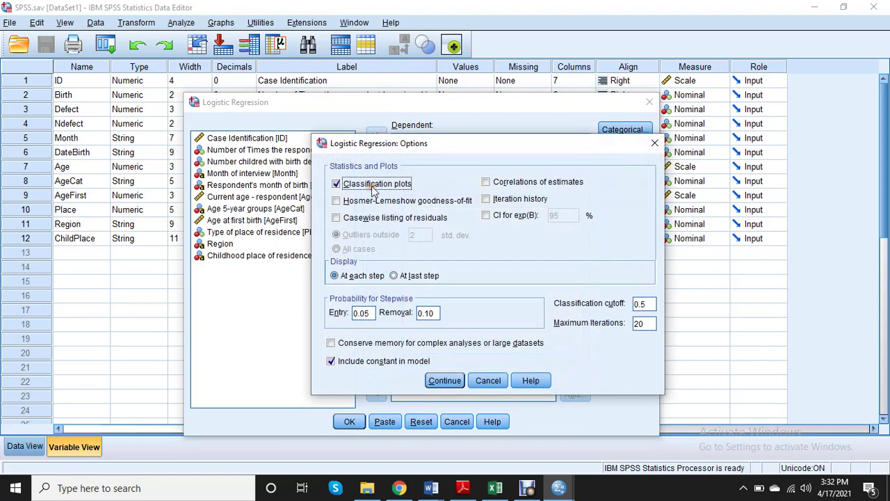
pyautogui.click(445, 380)
pyautogui.click(344, 423)
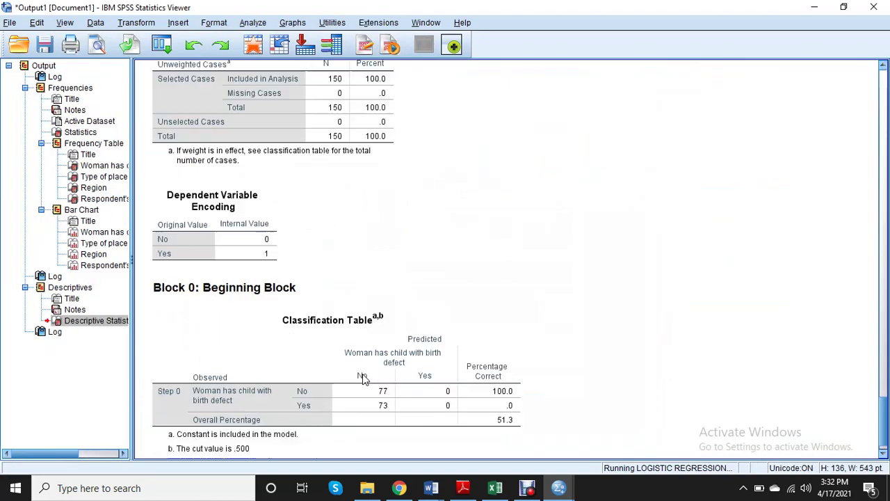
# - Examine the Block 1 Variables in the Equation table for current age in the logistic regression output
pyautogui.scroll(-3, 320, 270)
pyautogui.scroll(-15, 320, 270)
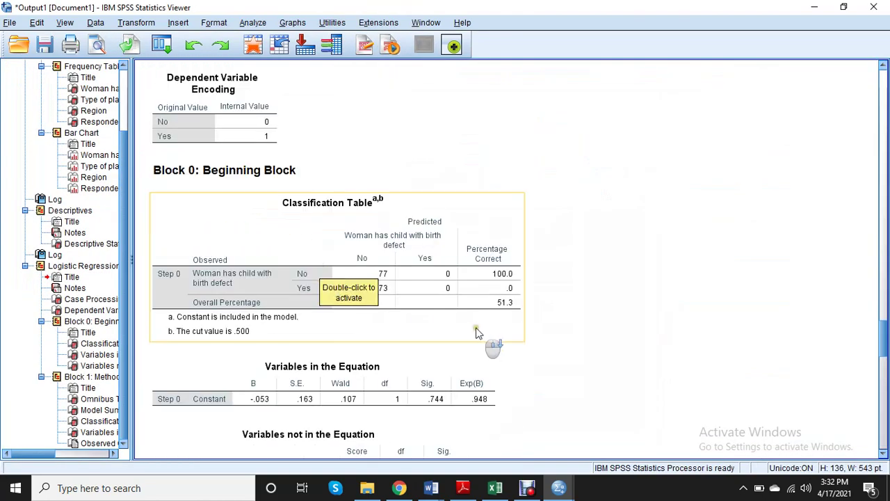
pyautogui.scroll(8, 515, 334)
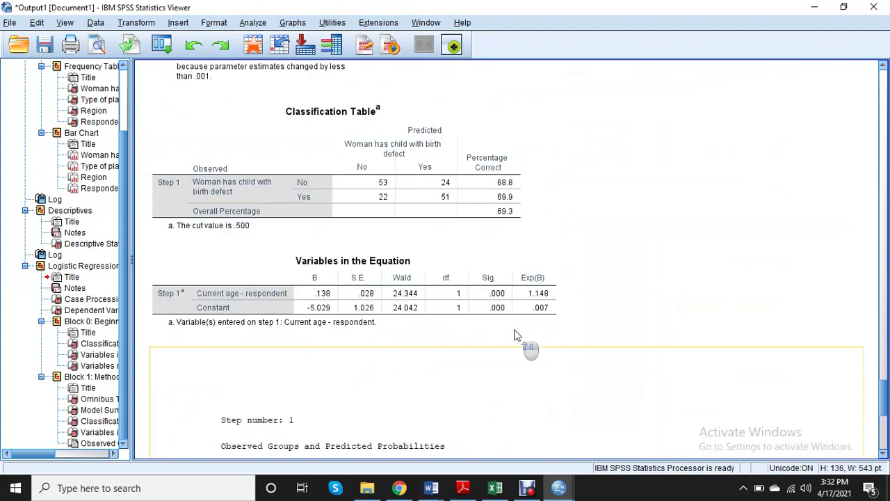
pyautogui.click(439, 310)
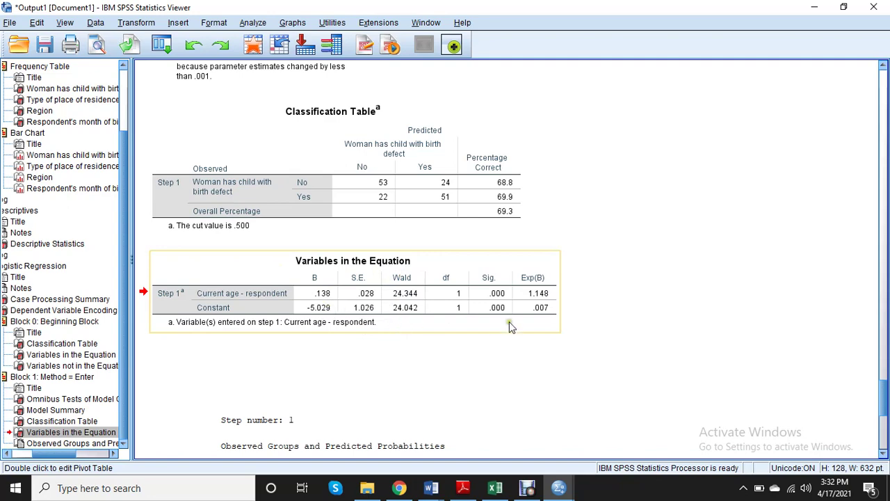
# - Switch to the Findings report in Word and compare section 2.1 and Table 3, Logistic regression, with the SPSS output for age
pyautogui.click(431, 488)
pyautogui.click(376, 439)
pyautogui.scroll(-3, 417, 390)
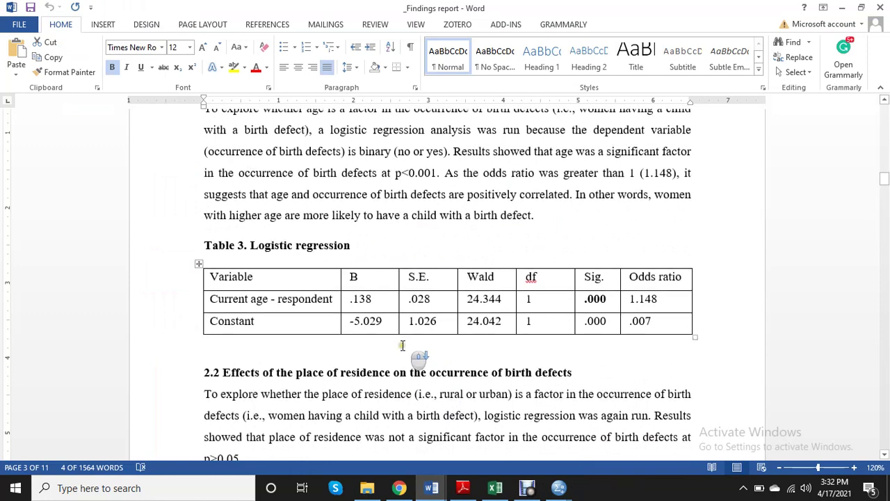
pyautogui.scroll(2, 562, 298)
pyautogui.moveTo(562, 298); pyautogui.dragTo(205, 181)
pyautogui.scroll(-3, 358, 318)
pyautogui.scroll(1, 384, 304)
pyautogui.scroll(-1, 384, 304)
pyautogui.doubleClick(631, 247)
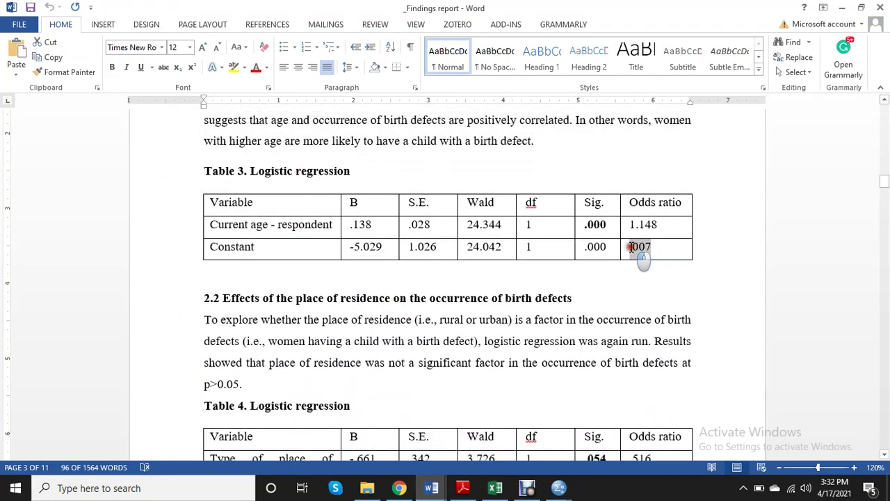
pyautogui.moveTo(657, 225); pyautogui.dragTo(585, 224)
pyautogui.scroll(3, 389, 362)
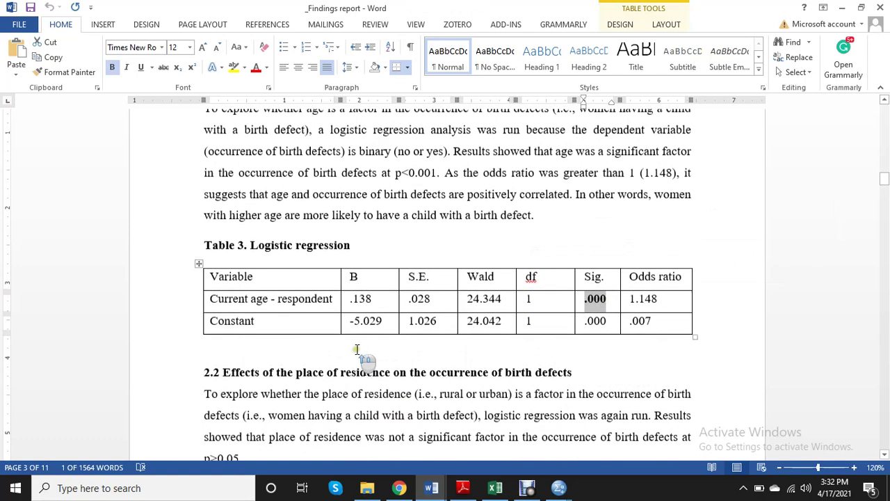
pyautogui.moveTo(347, 200); pyautogui.dragTo(438, 200)
# - Examine section 2.2 on the effects of place of residence and Table 4, Logistic regression
pyautogui.scroll(-3, 498, 372)
pyautogui.scroll(-2, 501, 379)
pyautogui.scroll(-2, 313, 278)
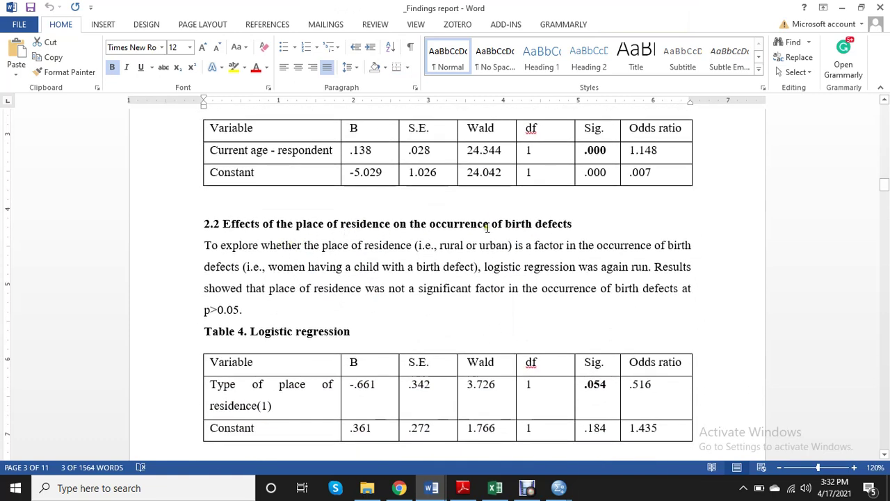
pyautogui.scroll(-1, 517, 300)
pyautogui.moveTo(222, 187); pyautogui.dragTo(374, 192)
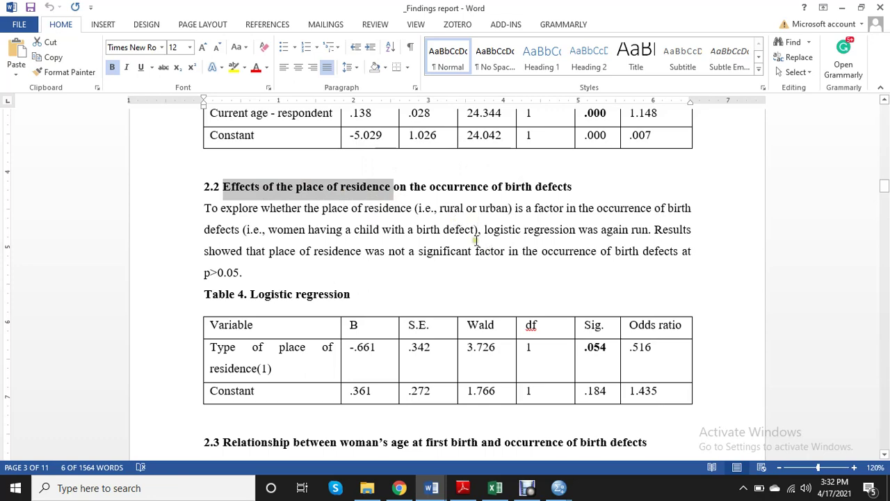
# - Switch to SPSS.sav, reopen the binary logistic regression and remove Age from its covariates
pyautogui.moveTo(559, 487)
pyautogui.click(588, 452)
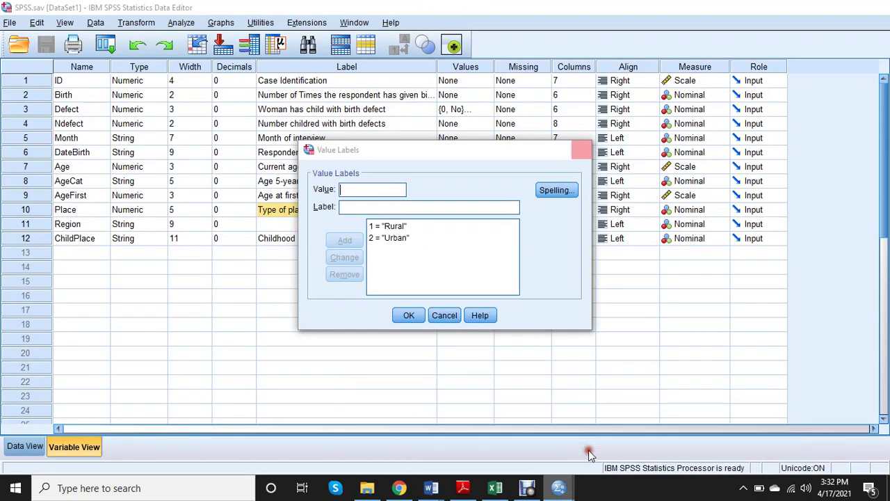
pyautogui.click(181, 22)
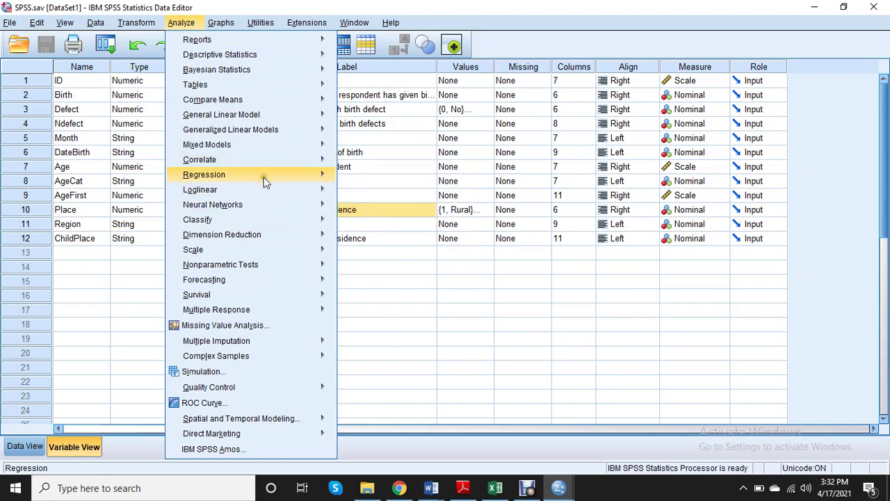
pyautogui.moveTo(264, 174)
pyautogui.click(388, 261)
pyautogui.click(416, 203)
pyautogui.click(378, 263)
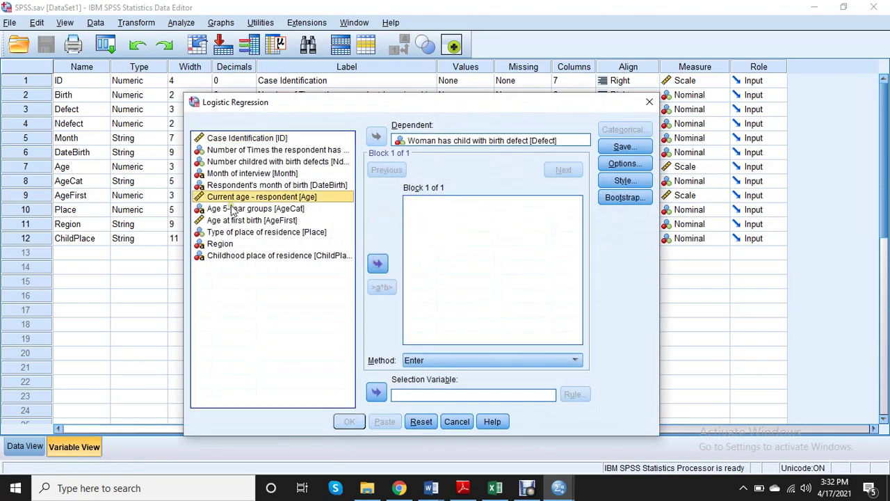
# - Run the logistic regression with Type of place of residence [Place] as the covariate and check its Variables in the Equation table
pyautogui.click(238, 233)
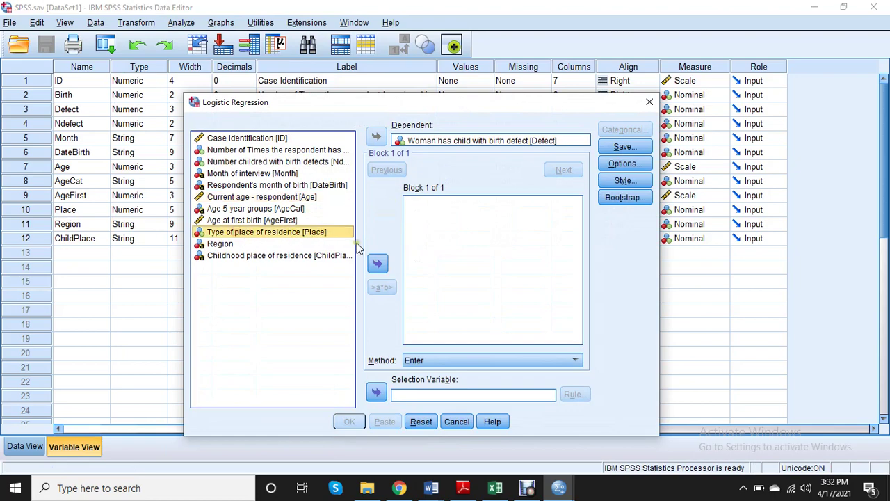
pyautogui.click(378, 262)
pyautogui.click(349, 422)
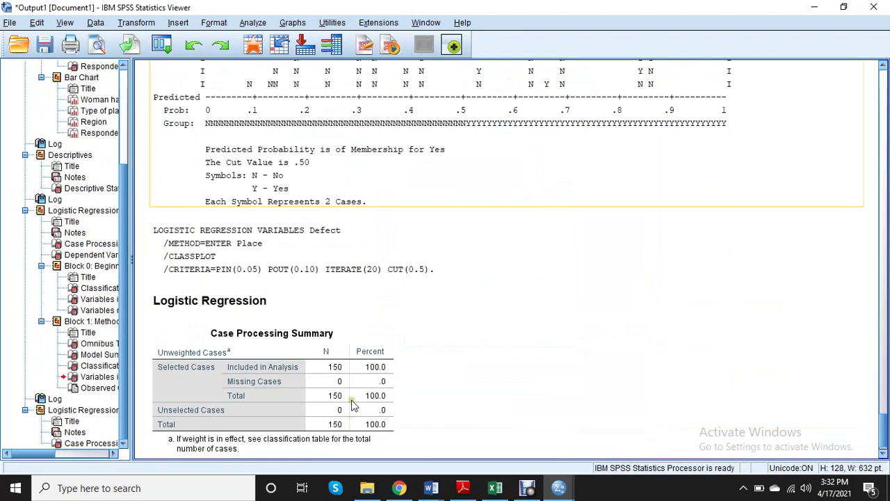
pyautogui.scroll(-5, 350, 407)
pyautogui.scroll(-10, 350, 407)
pyautogui.click(516, 278)
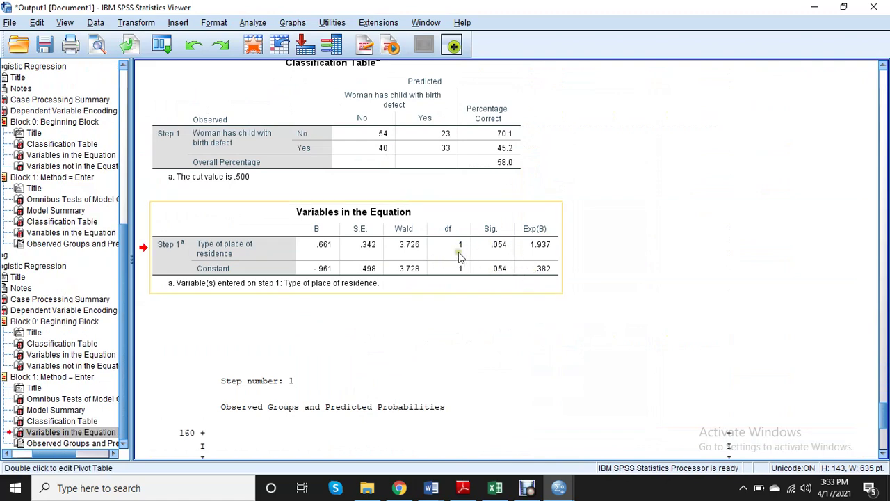
# - Switch to the Findings report in Word and examine section 2.3 on woman's age at first birth and occurrence of birth defects
pyautogui.moveTo(431, 488)
pyautogui.click(382, 416)
pyautogui.scroll(-6, 383, 417)
pyautogui.moveTo(247, 219); pyautogui.dragTo(354, 239)
pyautogui.scroll(-2, 327, 209)
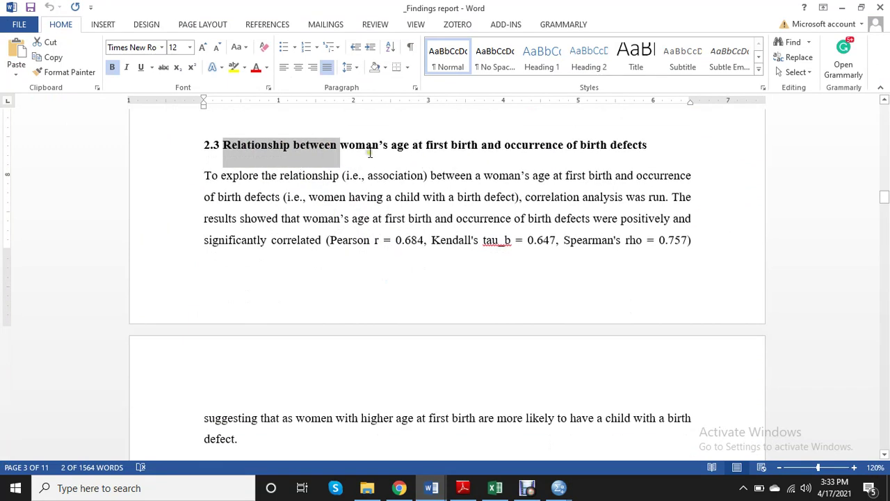
pyautogui.moveTo(339, 145); pyautogui.dragTo(426, 145)
pyautogui.hotkey('ctrl', 'z')
pyautogui.click(399, 145)
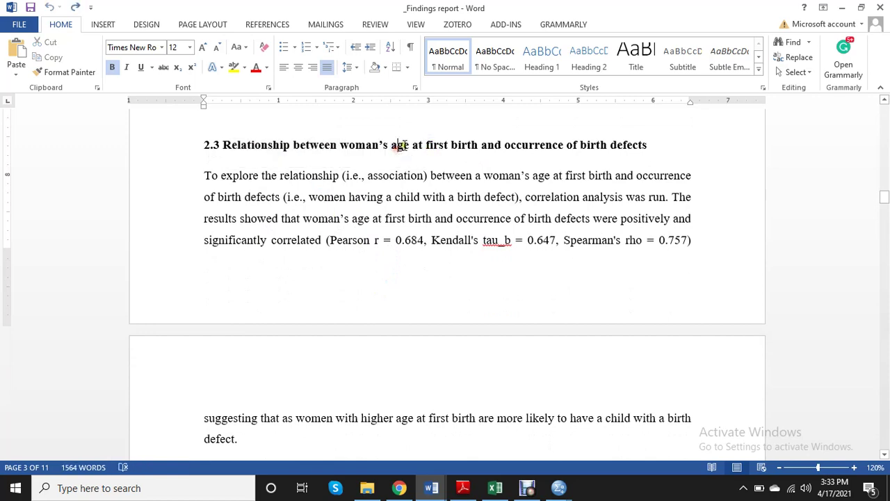
pyautogui.moveTo(341, 145); pyautogui.dragTo(481, 155)
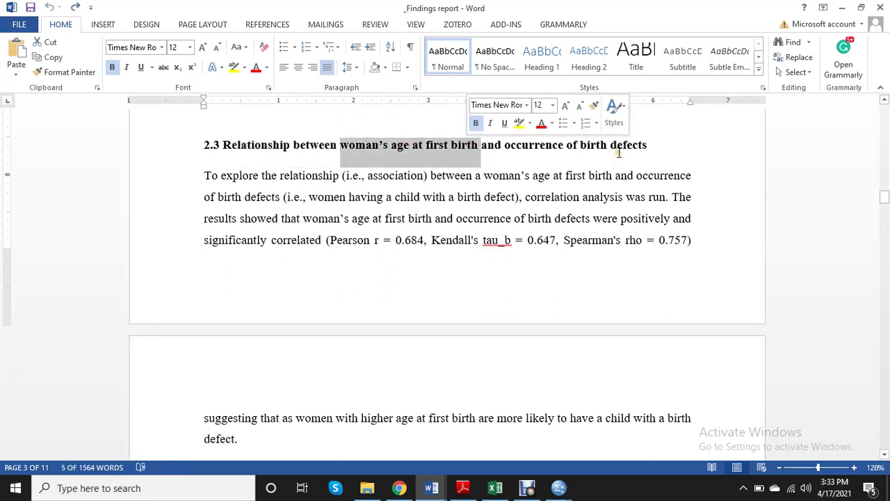
# - Examine which variables and correlation coefficients are used in Table 5, Correlation analysis
pyautogui.scroll(-3, 427, 217)
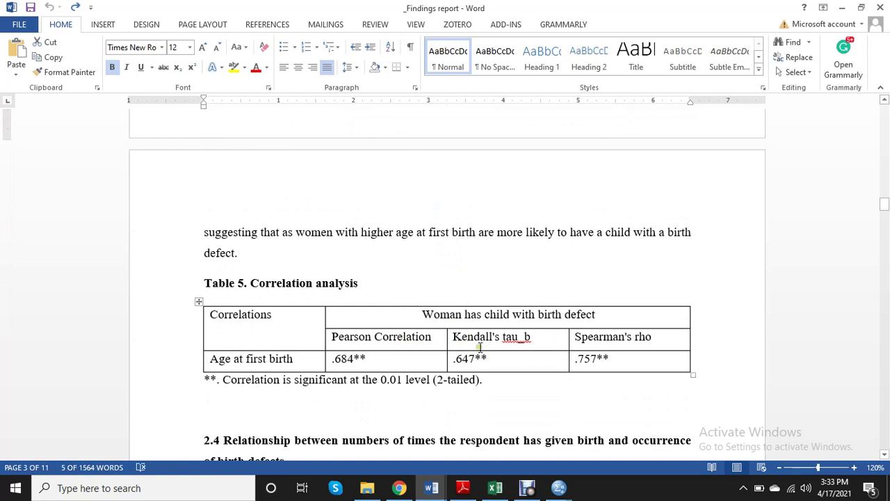
pyautogui.scroll(1, 376, 356)
pyautogui.scroll(-1, 384, 361)
pyautogui.moveTo(423, 314); pyautogui.dragTo(588, 314)
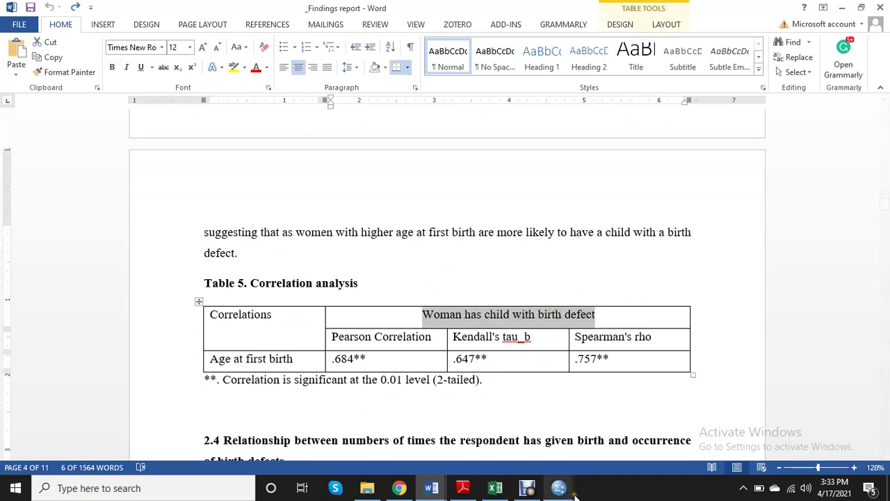
# - Switch to SPSS.sav and set up a bivariate correlation between Age at first birth [AgeFirst] and Woman has child with birth defect [Defect]
pyautogui.moveTo(559, 488)
pyautogui.click(582, 446)
pyautogui.click(182, 23)
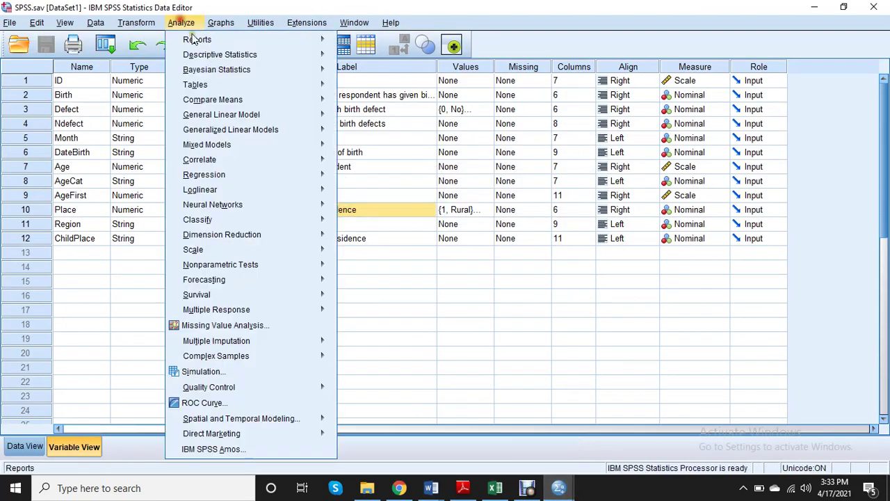
pyautogui.click(238, 161)
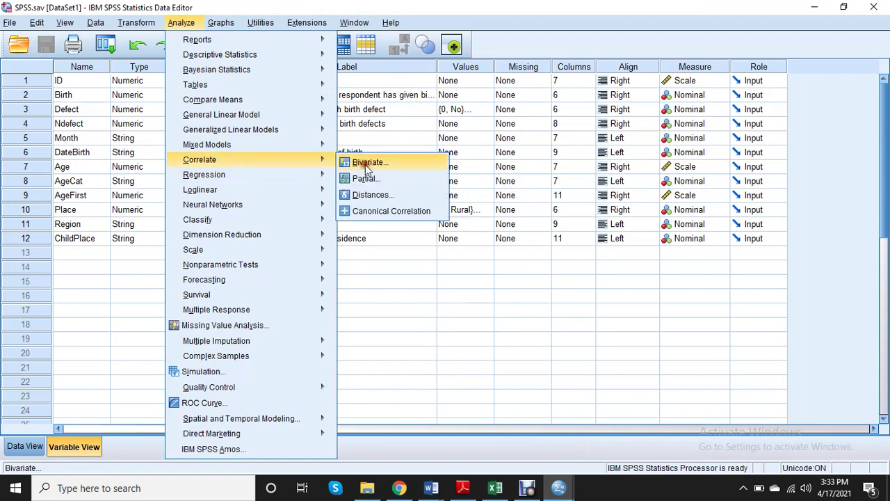
pyautogui.click(367, 164)
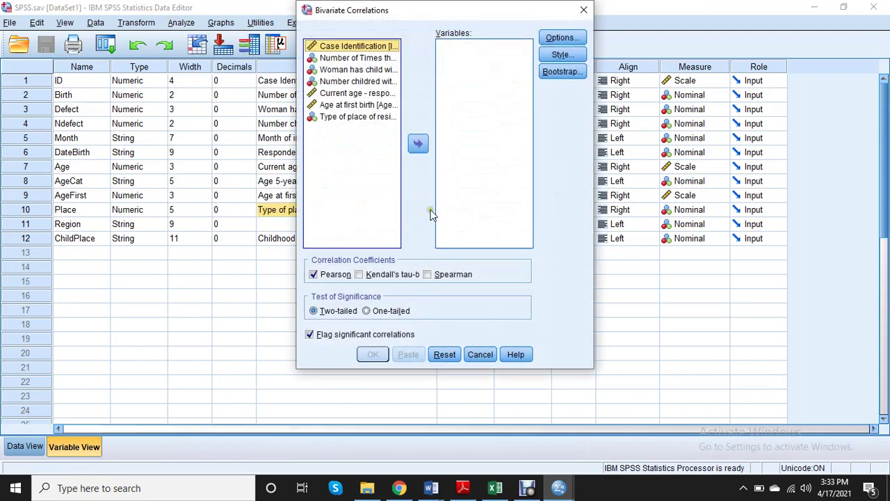
pyautogui.click(358, 70)
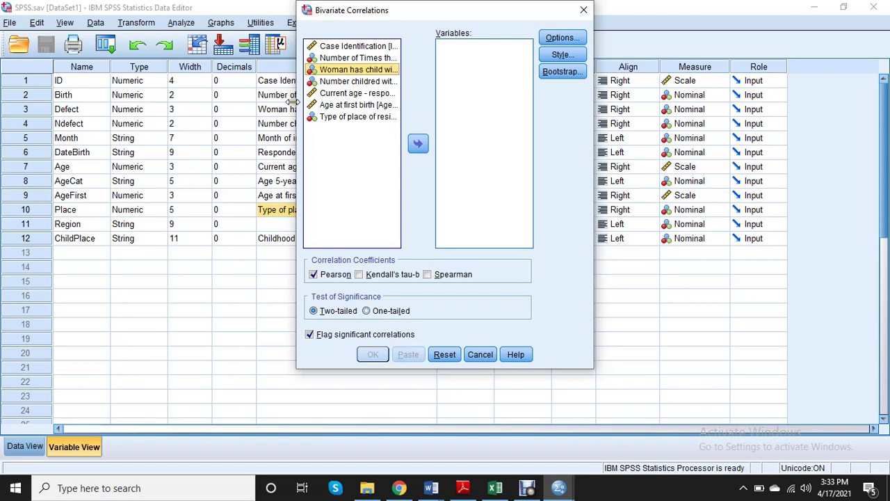
pyautogui.moveTo(294, 102); pyautogui.dragTo(133, 102)
pyautogui.click(199, 106)
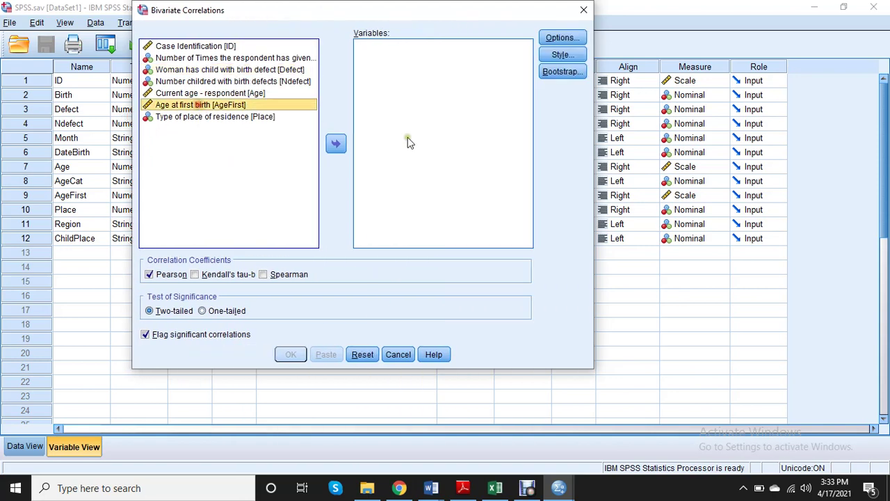
pyautogui.click(336, 145)
pyautogui.click(161, 71)
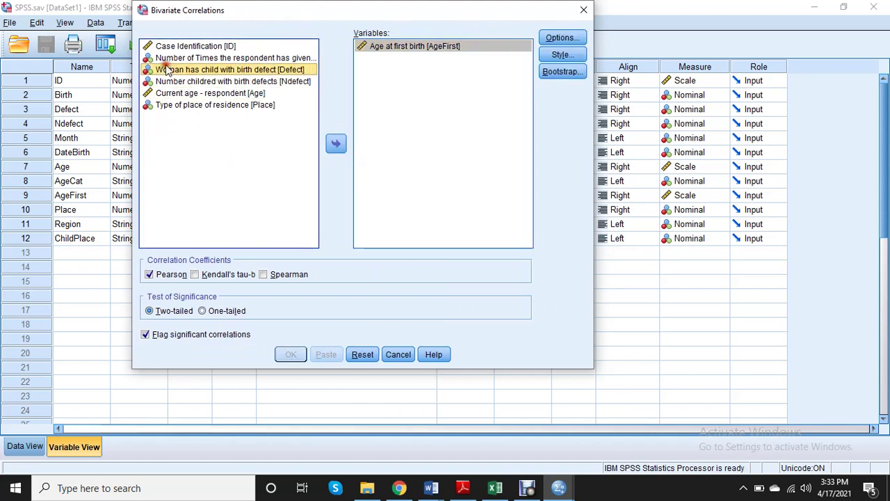
pyautogui.click(337, 145)
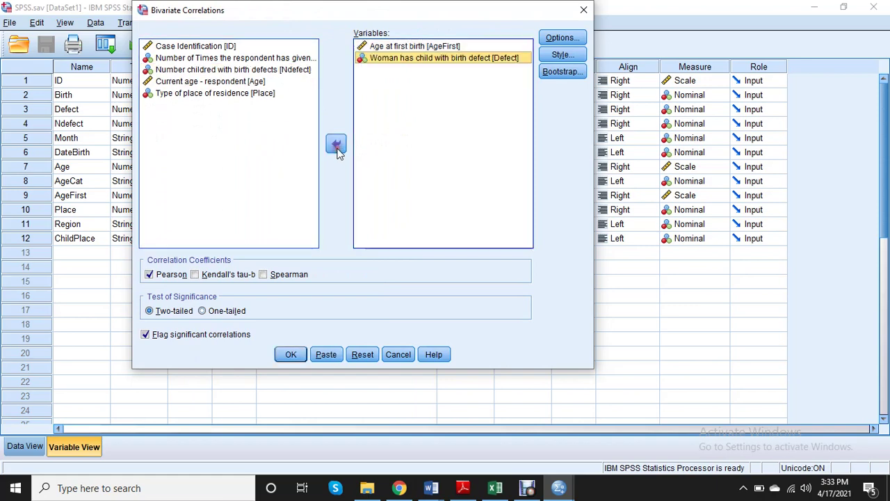
# - Add Kendall's tau-b and Spearman to the Pearson coefficient, run the correlations, and check the Nonparametric Correlations table
pyautogui.click(194, 275)
pyautogui.click(263, 275)
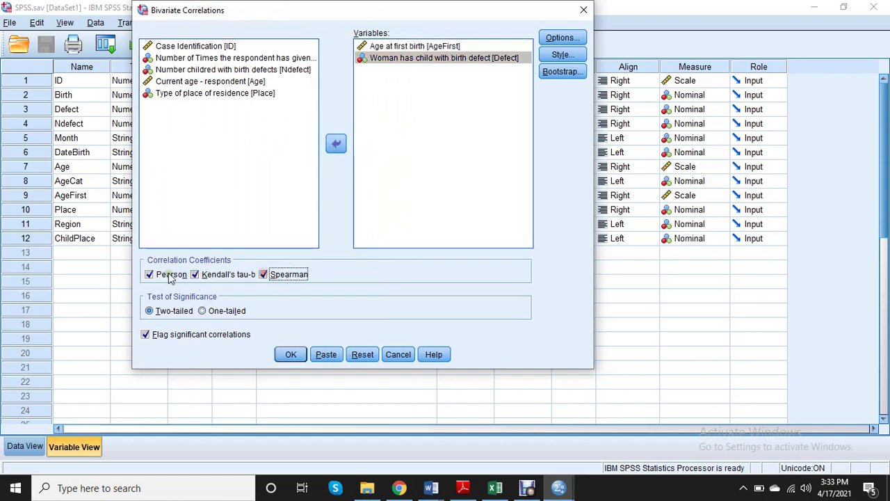
pyautogui.click(290, 354)
pyautogui.click(330, 334)
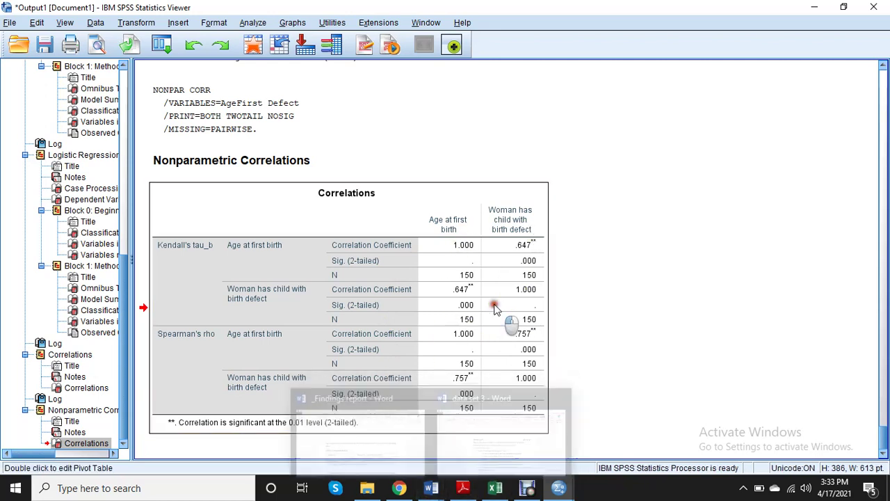
# - Switch to the Findings report in Word and check Table 5's coefficients for age at first birth against the SPSS output
pyautogui.click(431, 487)
pyautogui.moveTo(411, 362); pyautogui.dragTo(590, 369)
pyautogui.scroll(-3, 623, 250)
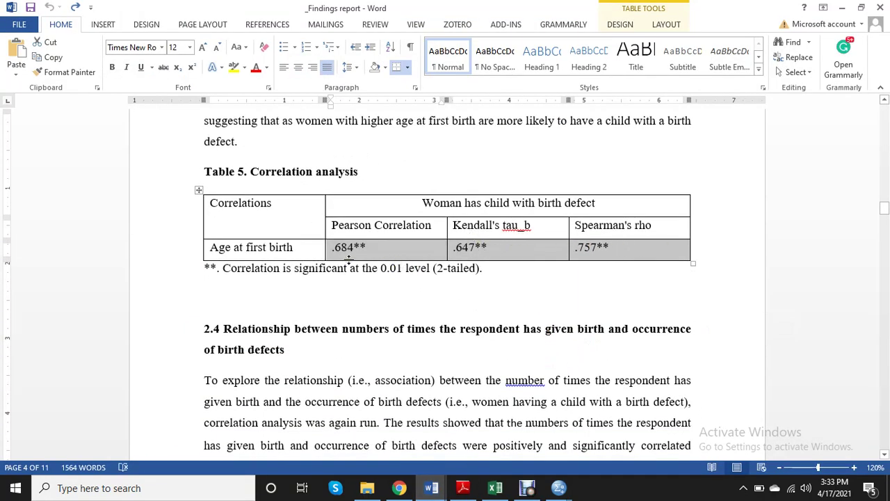
pyautogui.moveTo(522, 269); pyautogui.dragTo(443, 204)
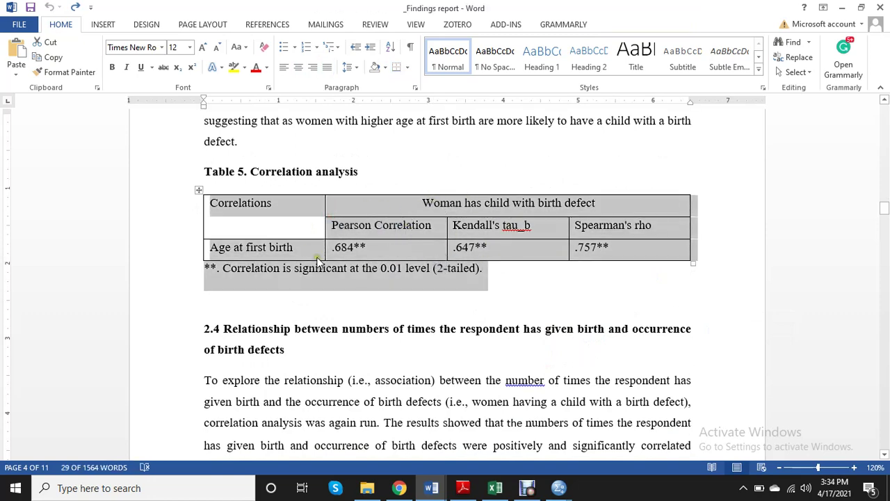
# - Examine section 2.4 to identify the variables correlated in its analysis of number of births and birth defects
pyautogui.scroll(-3, 432, 299)
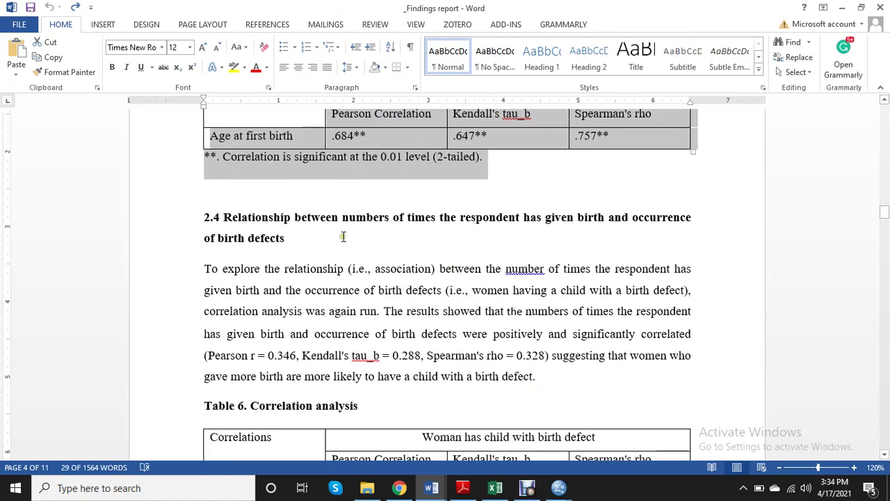
pyautogui.scroll(-1, 332, 209)
pyautogui.moveTo(343, 181); pyautogui.dragTo(602, 186)
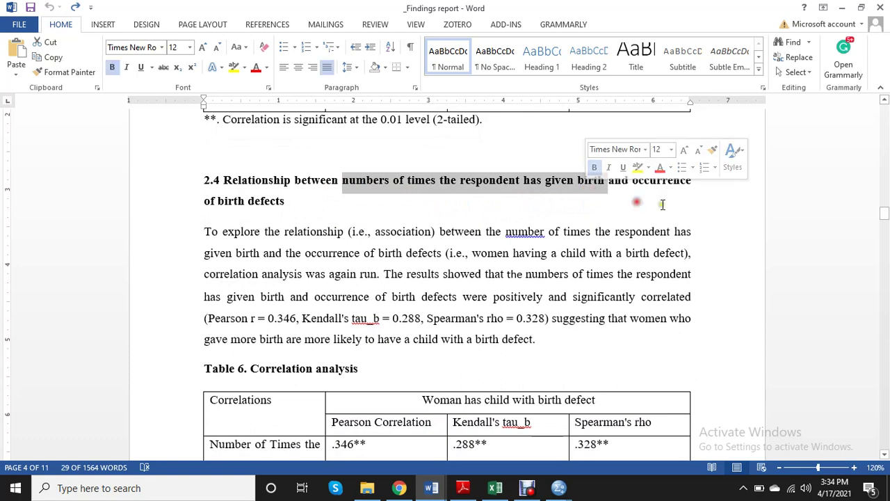
pyautogui.scroll(1, 605, 243)
pyautogui.scroll(1, 286, 259)
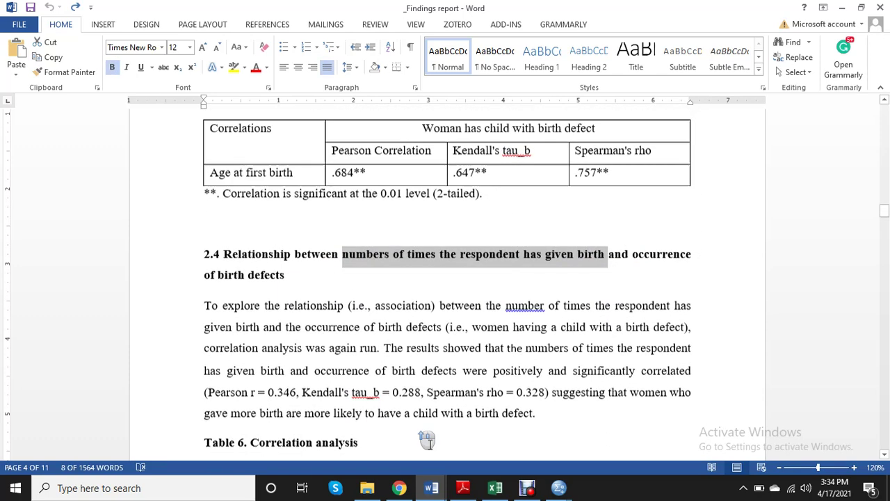
# - Switch to SPSS.sav and remove Age at first birth [AgeFirst] from the bivariate correlation variables
pyautogui.click(559, 488)
pyautogui.click(520, 447)
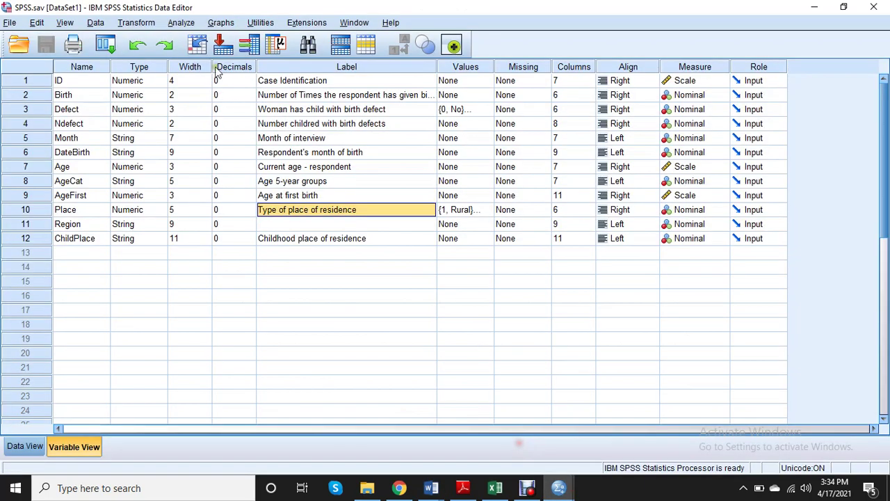
pyautogui.click(182, 22)
pyautogui.moveTo(249, 162)
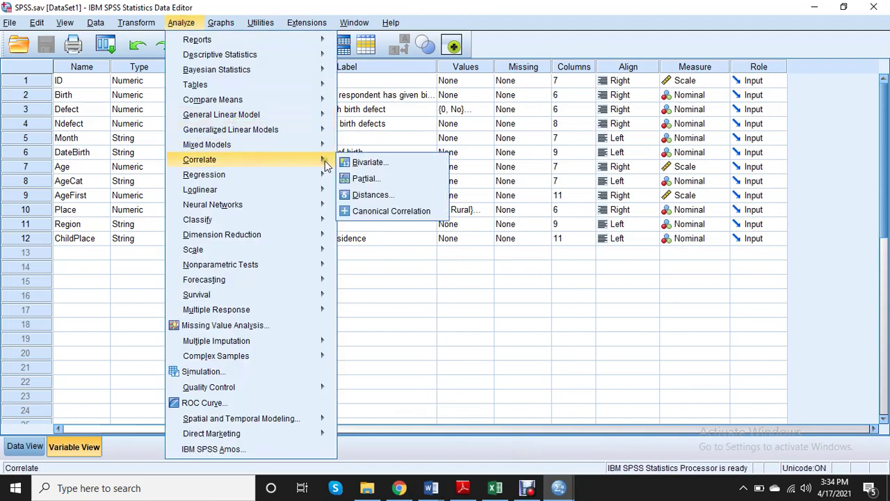
pyautogui.click(369, 162)
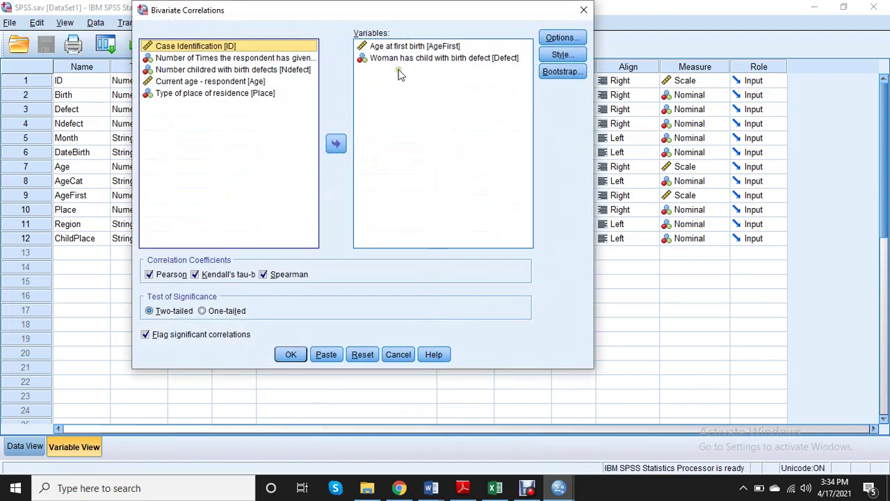
pyautogui.click(394, 46)
pyautogui.click(336, 143)
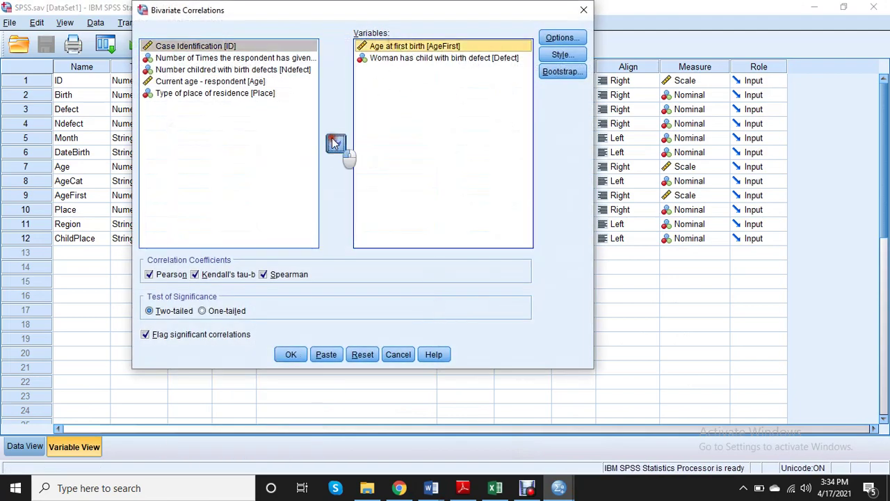
# - Add Number of Times the respondent has given birth [Birth], run the correlations with Defect, and check the Nonparametric Correlations table
pyautogui.click(181, 59)
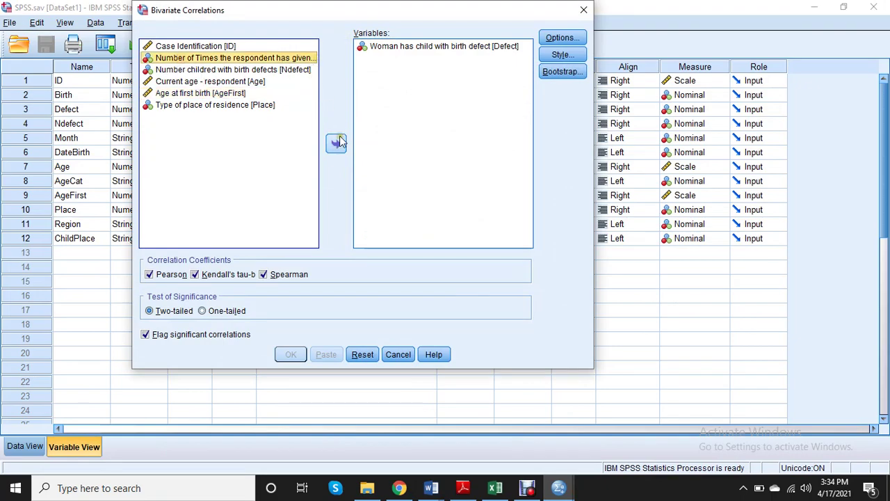
pyautogui.click(338, 143)
pyautogui.click(291, 354)
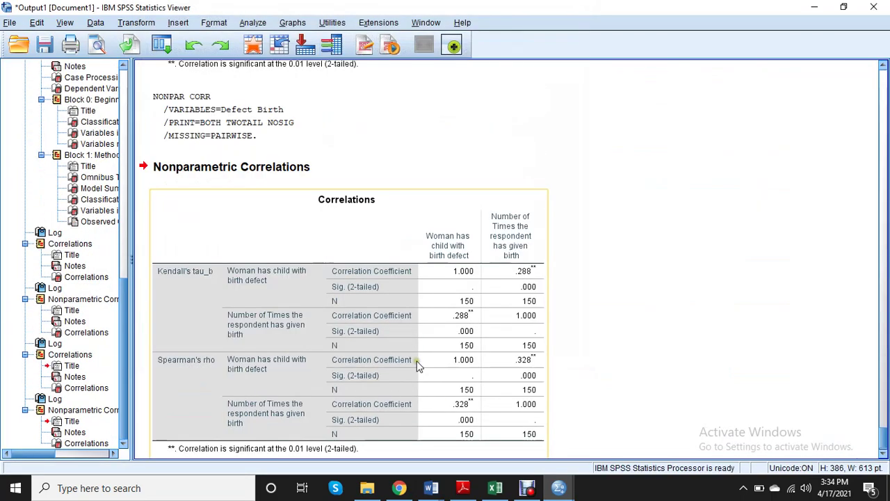
pyautogui.scroll(-1, 427, 324)
pyautogui.click(427, 324)
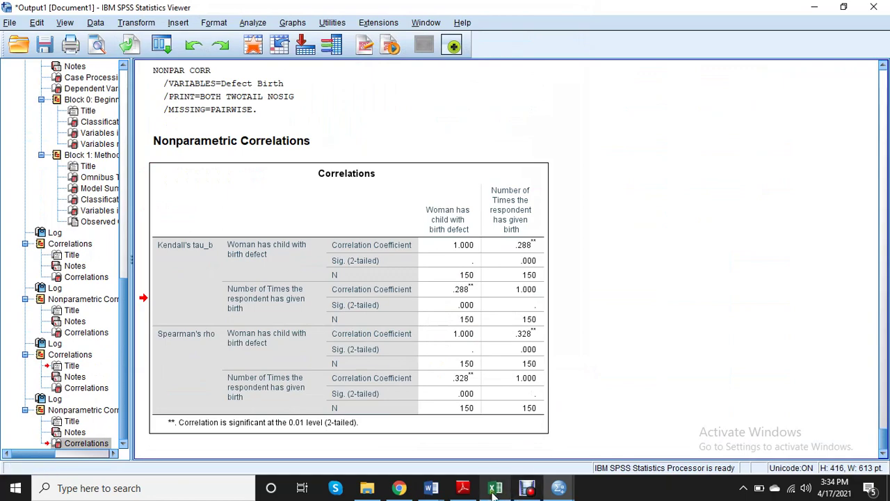
# - Switch to the Findings report in Word and compare Table 6 and the section 2.4 paragraph with the SPSS correlations
pyautogui.moveTo(432, 490)
pyautogui.scroll(-5, 381, 343)
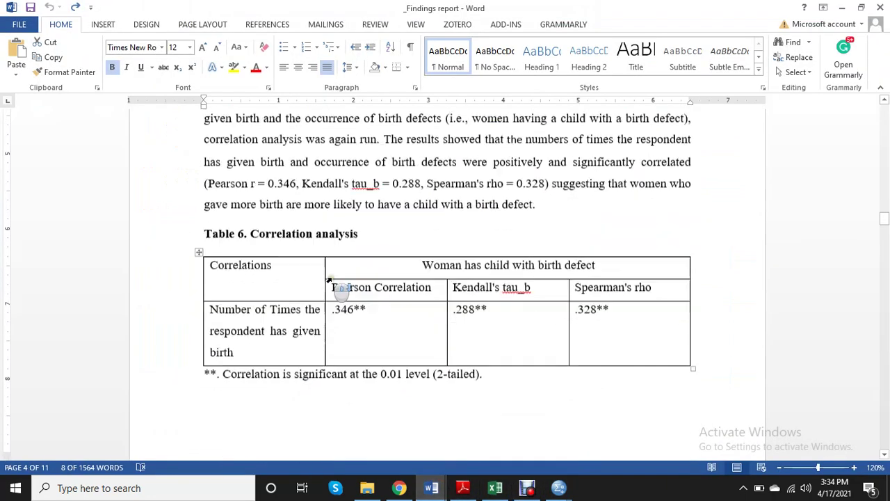
pyautogui.scroll(4, 369, 284)
pyautogui.moveTo(537, 269); pyautogui.dragTo(276, 193)
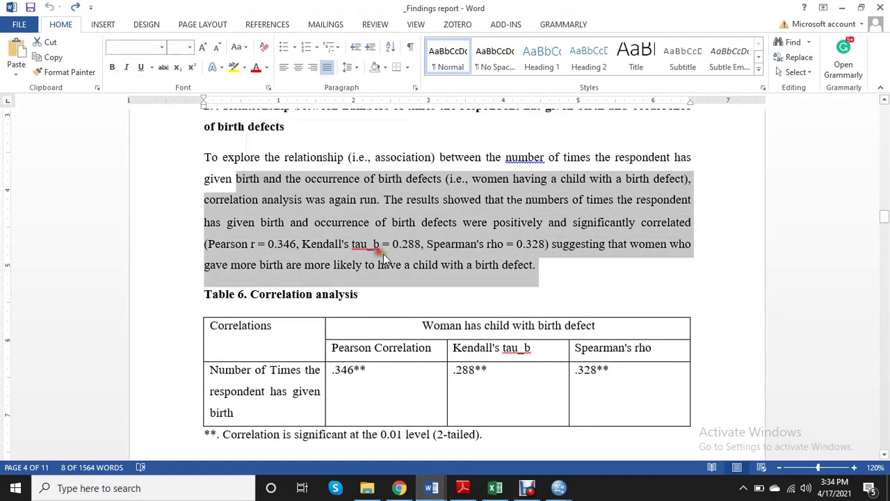
pyautogui.scroll(3, 386, 256)
# - Review the report's appendix tables for descriptive statistics, place-of-residence logistic regression and age-at-first-birth correlations
pyautogui.scroll(-15, 386, 257)
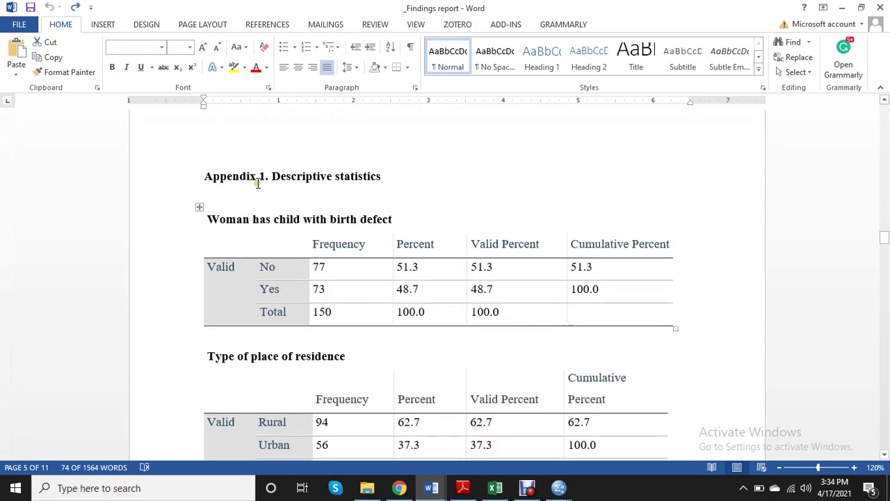
pyautogui.scroll(-20, 358, 281)
pyautogui.scroll(-20, 359, 290)
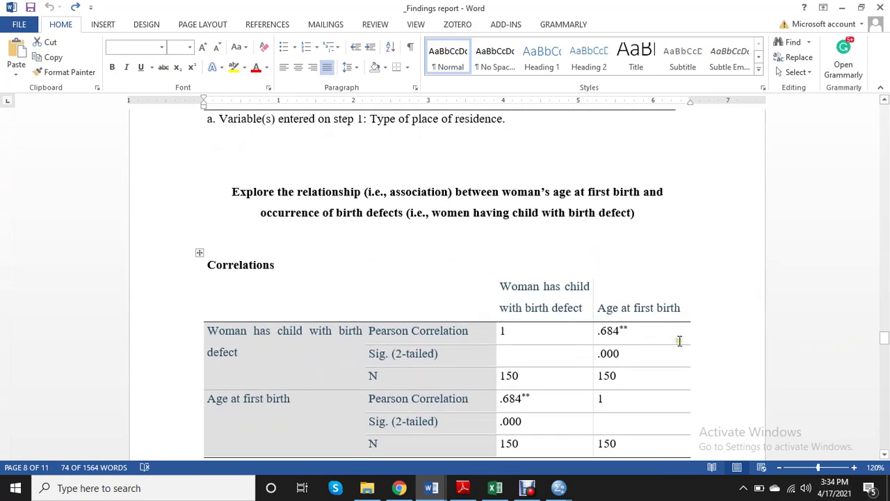
pyautogui.scroll(5, 525, 298)
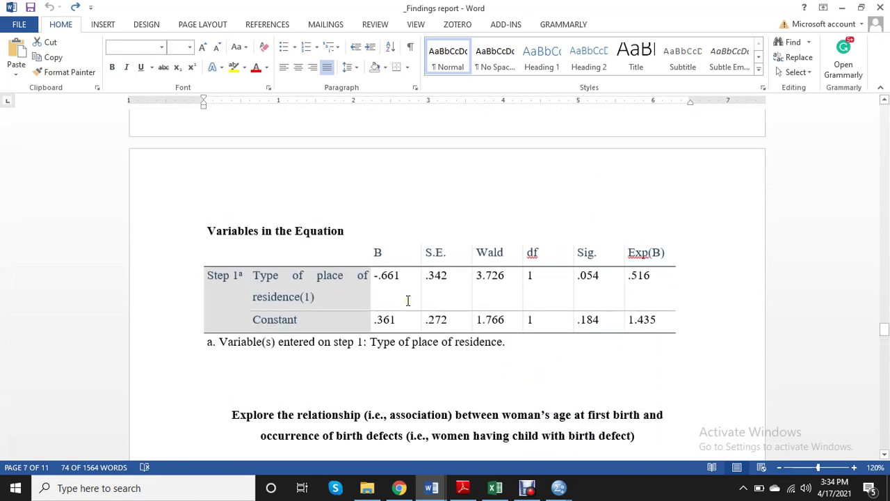